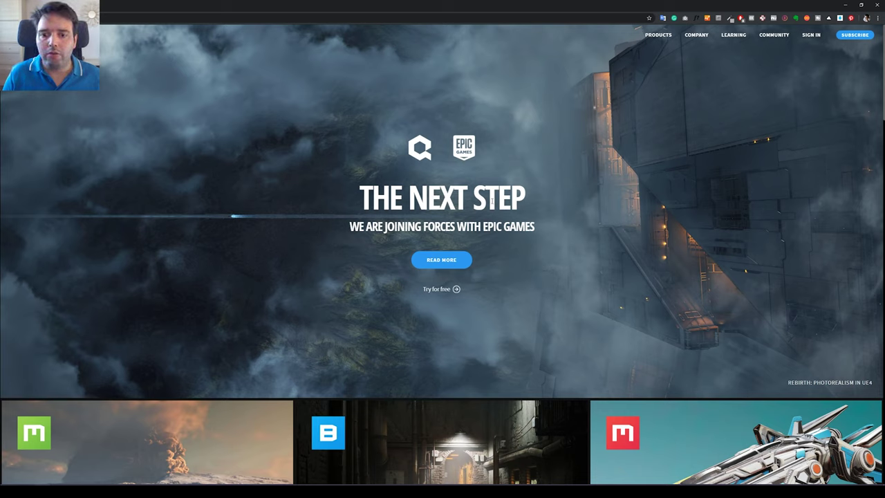
# Step: Open the Bridge product page on the Quixel website and switch to the Quixel Bridge app
pyautogui.moveTo(643, 42)
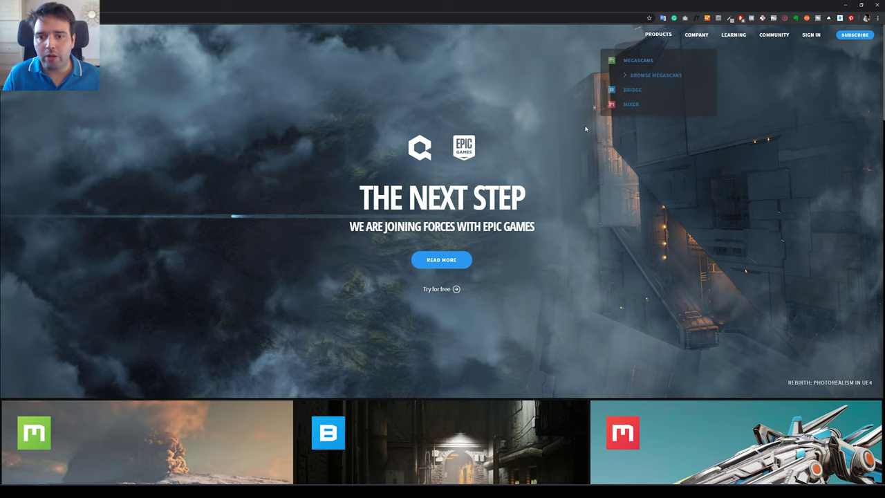
pyautogui.click(633, 92)
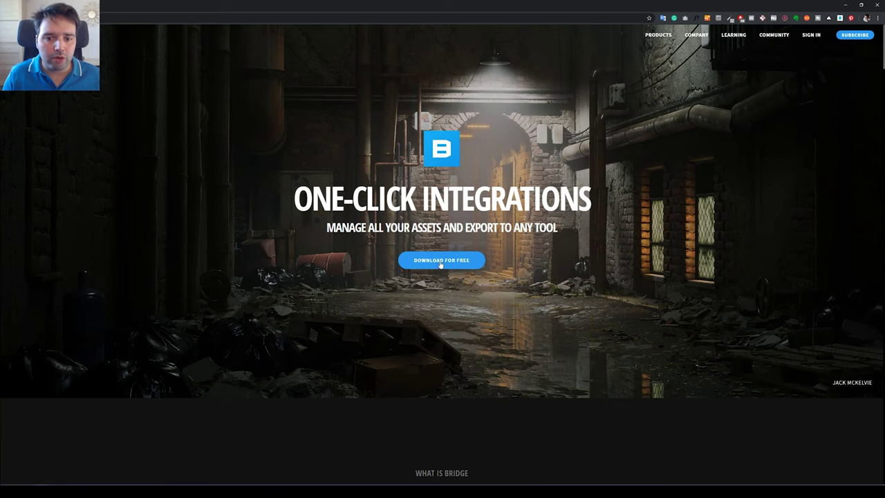
pyautogui.click(266, 489)
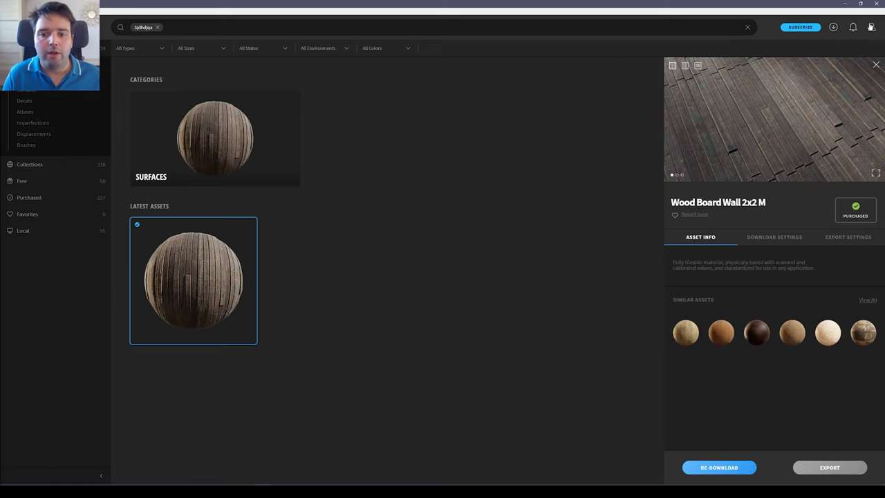
# Step: View the download settings of the Wood Board Wall 2x2 M surface and check the available texture resolutions
pyautogui.click(774, 238)
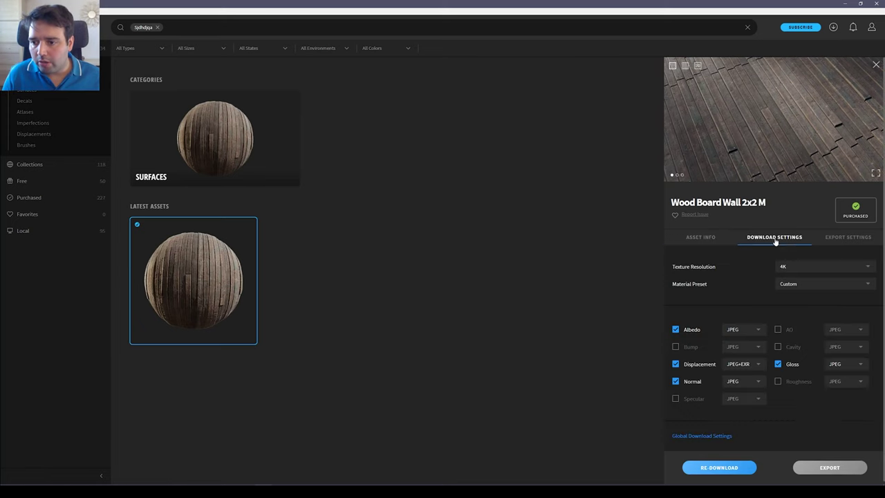
pyautogui.click(799, 266)
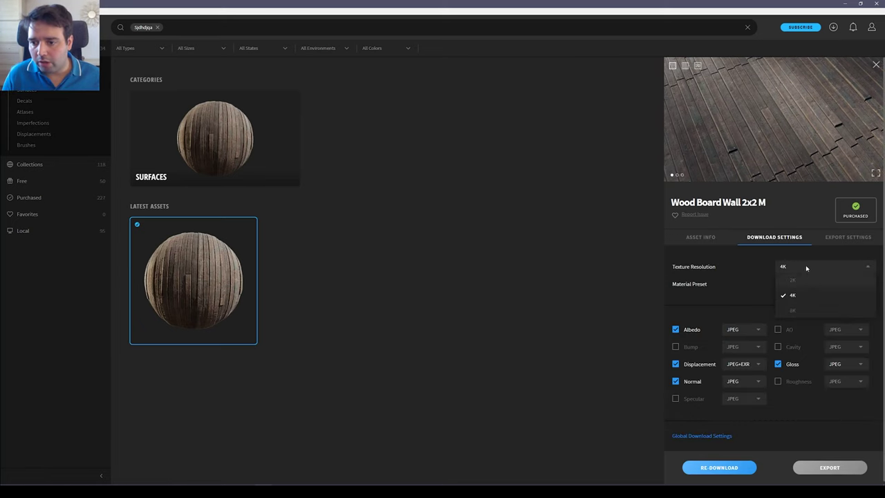
pyautogui.click(803, 268)
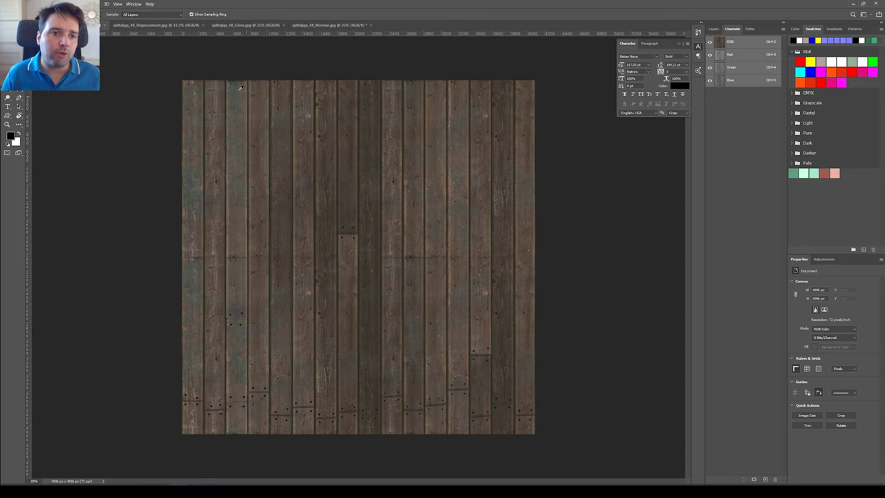
# Step: Compare the wood boards' displacement map with the albedo texture in Photoshop
pyautogui.click(169, 26)
pyautogui.keyDown('alt'); pyautogui.scroll(-1, 375, 127); pyautogui.keyUp('alt')
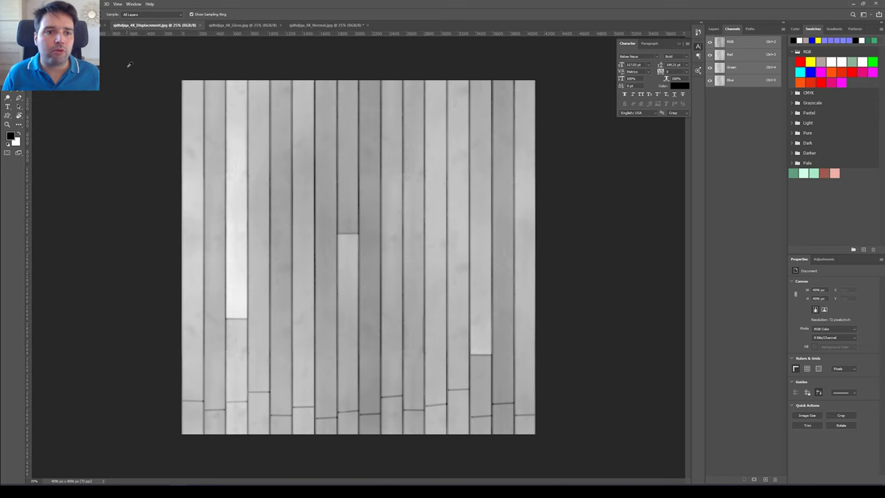
pyautogui.hotkey('ctrl', 'Tab')
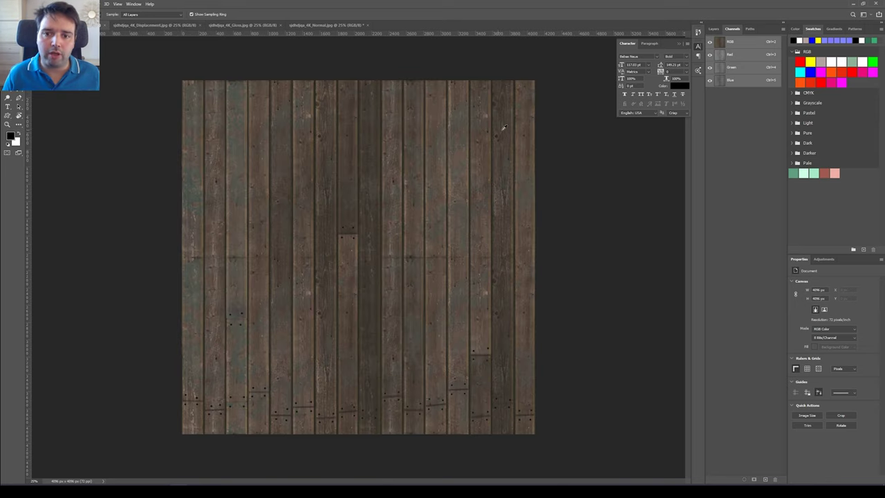
pyautogui.click(156, 25)
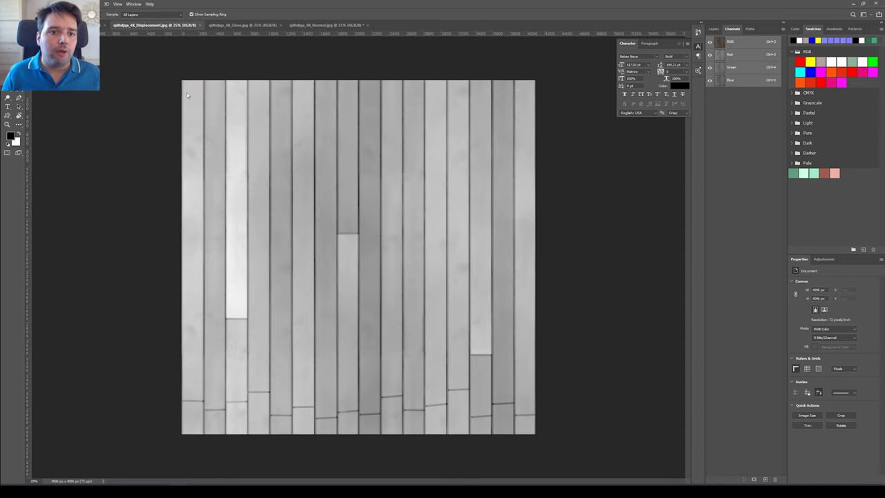
# Step: Examine the planks and the gaps between them up close in the displacement map
pyautogui.keyDown('alt'); pyautogui.scroll(3, 352, 158); pyautogui.keyUp('alt')
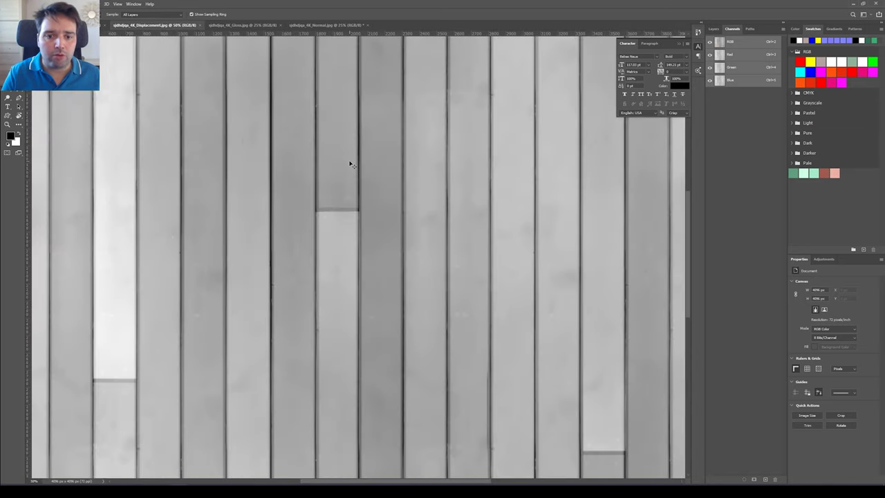
pyautogui.hotkey('ctrl', '+')
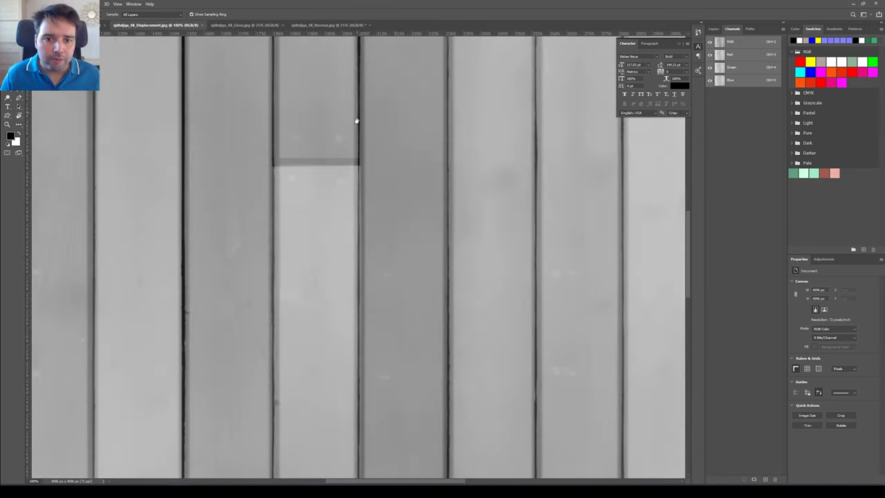
pyautogui.moveTo(355, 119); pyautogui.dragTo(383, 238)
pyautogui.moveTo(312, 130); pyautogui.dragTo(366, 121)
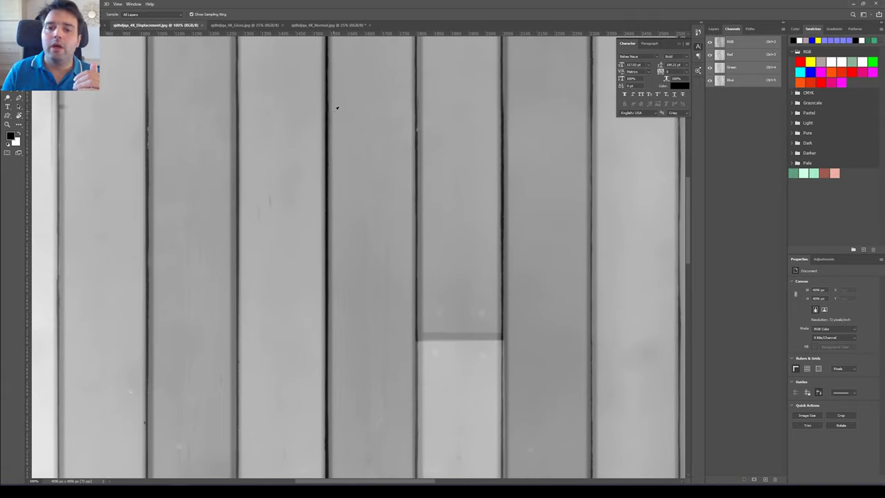
pyautogui.moveTo(101, 108); pyautogui.dragTo(446, 126)
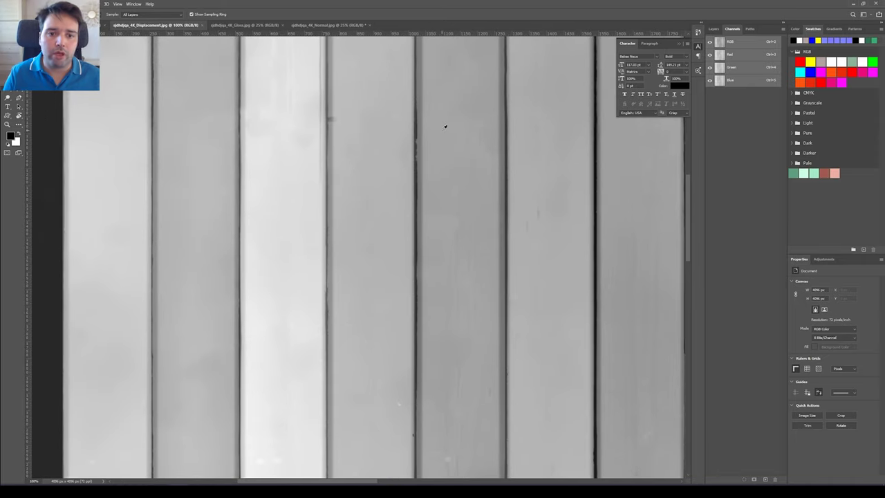
pyautogui.moveTo(289, 112); pyautogui.dragTo(387, 244)
pyautogui.hotkey('ctrl', '+')
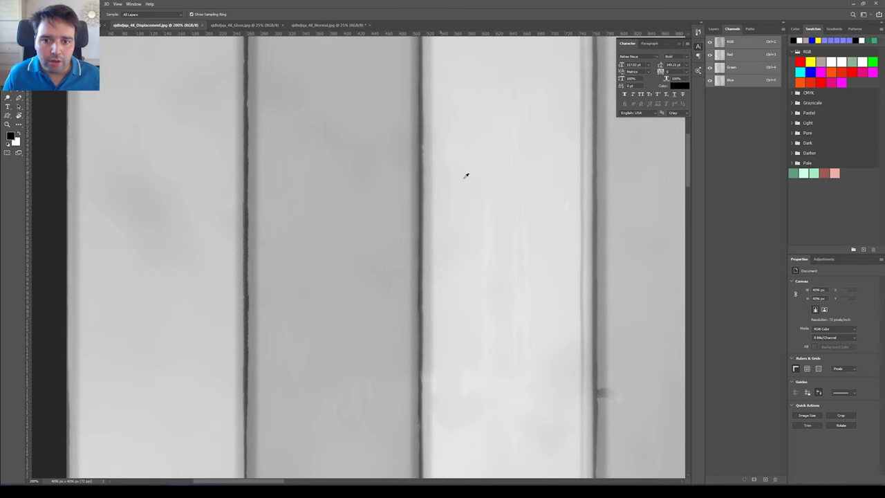
pyautogui.moveTo(504, 177); pyautogui.dragTo(394, 164)
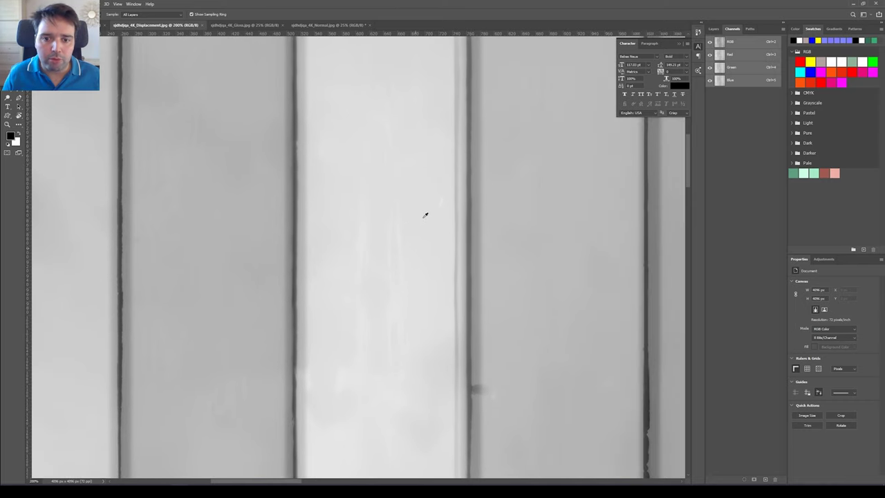
pyautogui.hotkey('ctrl', '-')
pyautogui.hotkey('ctrl', '-')
pyautogui.hotkey('ctrl', '-')
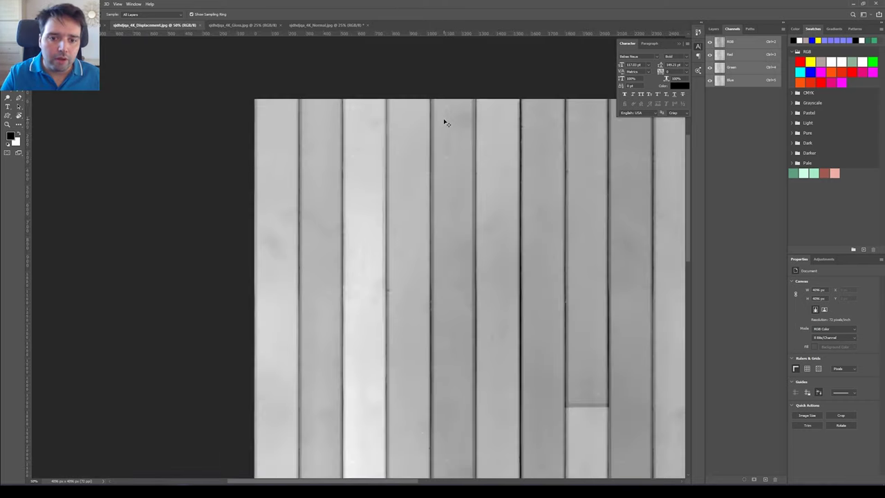
# Step: View the normal map and examine the gloss map's surface patches and nails up close
pyautogui.click(315, 25)
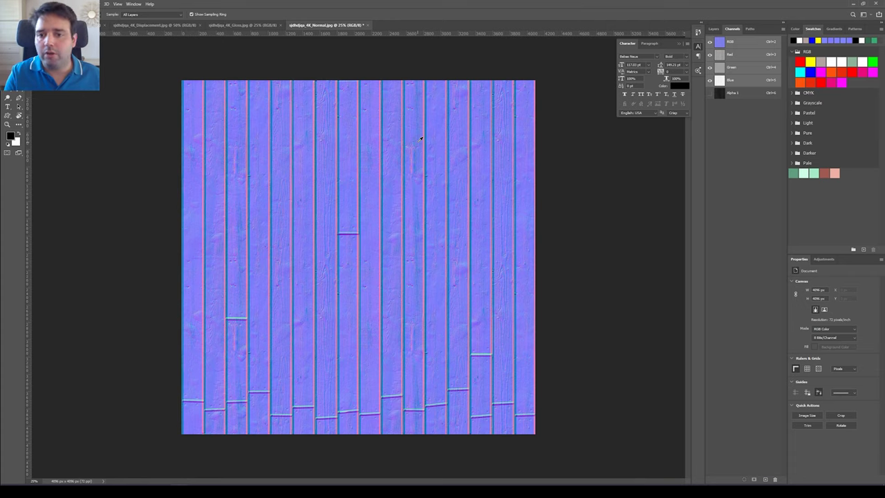
pyautogui.click(261, 26)
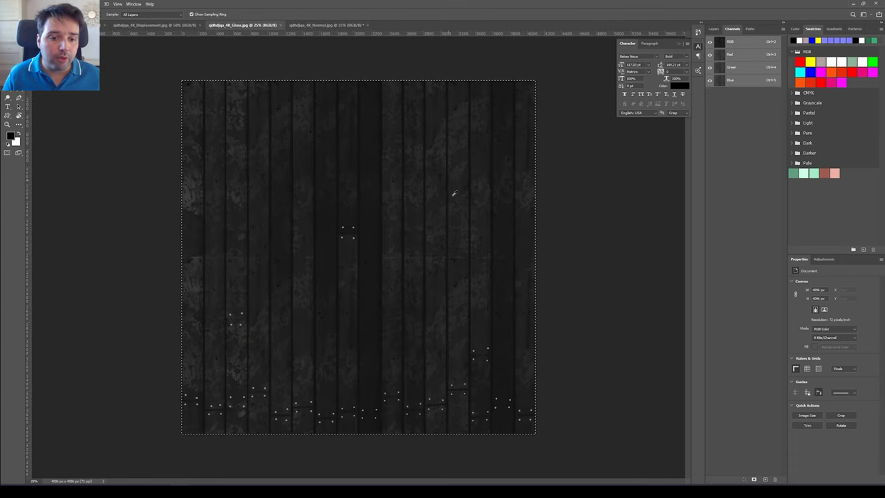
pyautogui.hotkey('ctrl', '+')
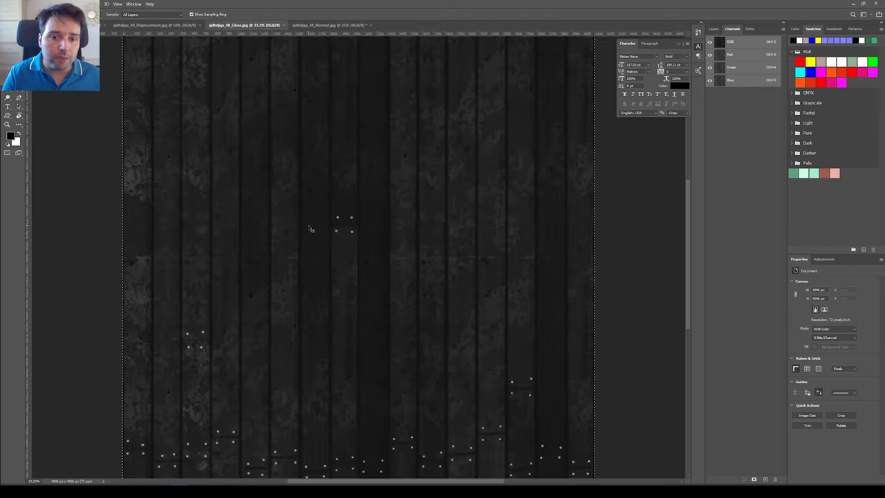
pyautogui.hotkey('ctrl', '+')
pyautogui.moveTo(257, 130); pyautogui.dragTo(370, 245)
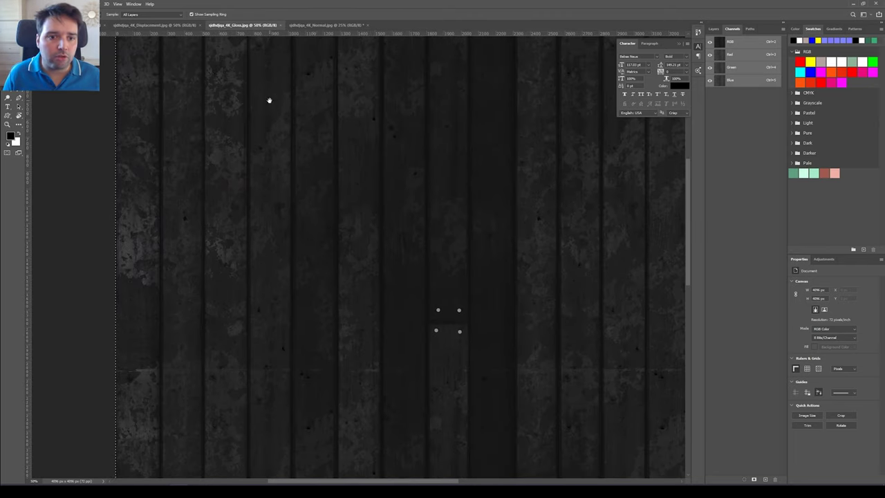
pyautogui.moveTo(269, 99); pyautogui.dragTo(346, 144)
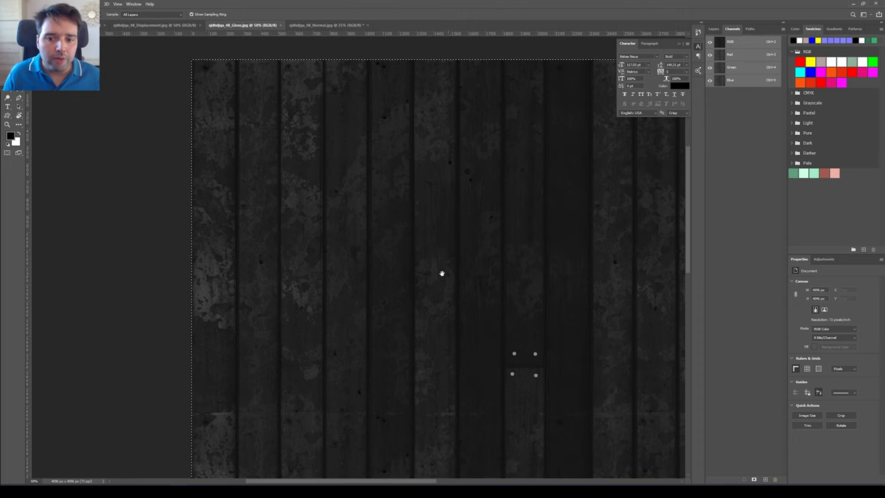
pyautogui.moveTo(442, 272); pyautogui.dragTo(272, 103)
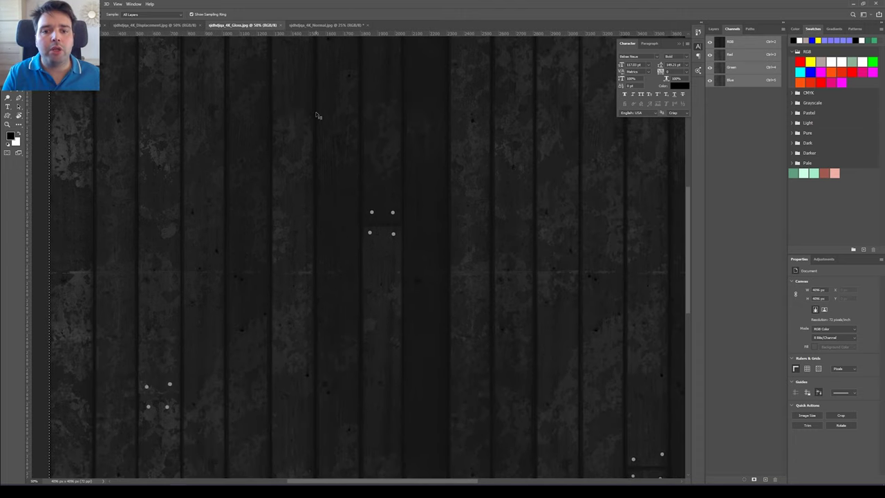
pyautogui.hotkey('ctrl', '-')
pyautogui.hotkey('ctrl', '-')
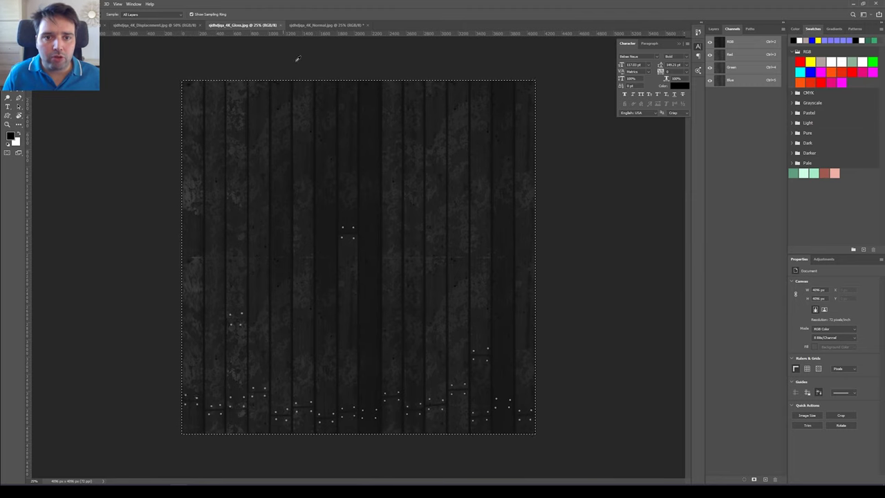
# Step: Select the entire gloss map image and copy it
pyautogui.click(325, 25)
pyautogui.click(245, 26)
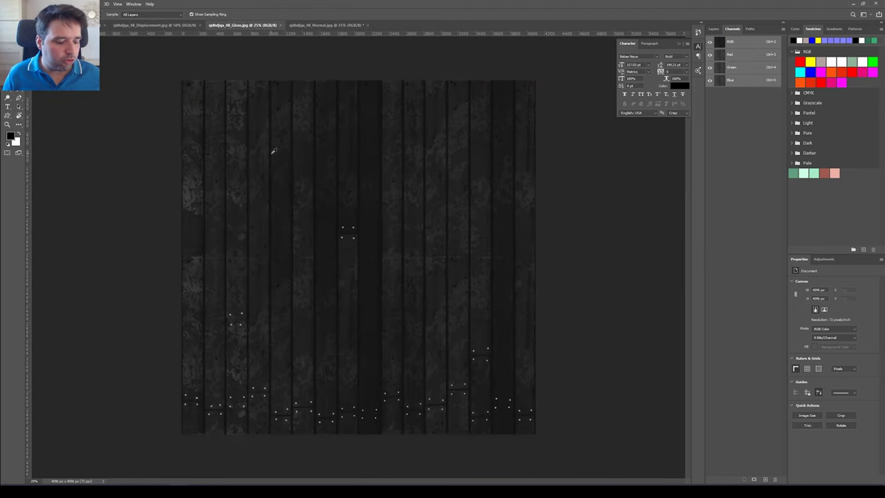
pyautogui.hotkey('ctrl', 'a')
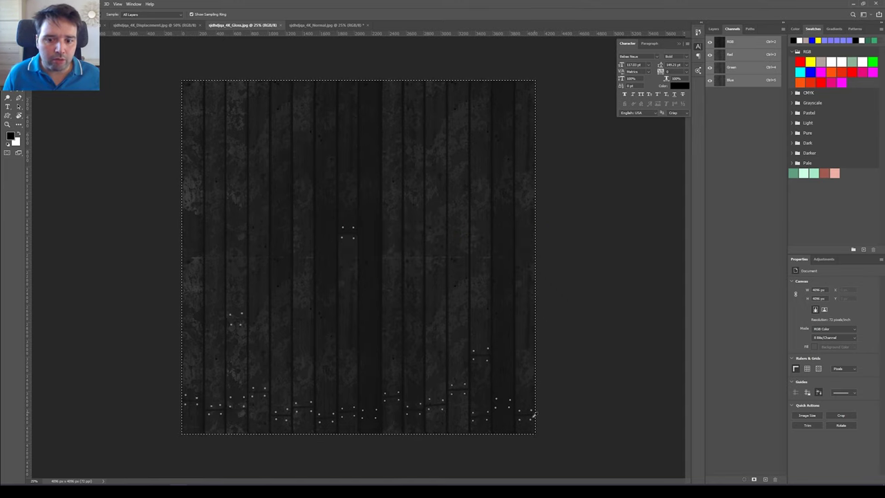
pyautogui.hotkey('ctrl', 'c')
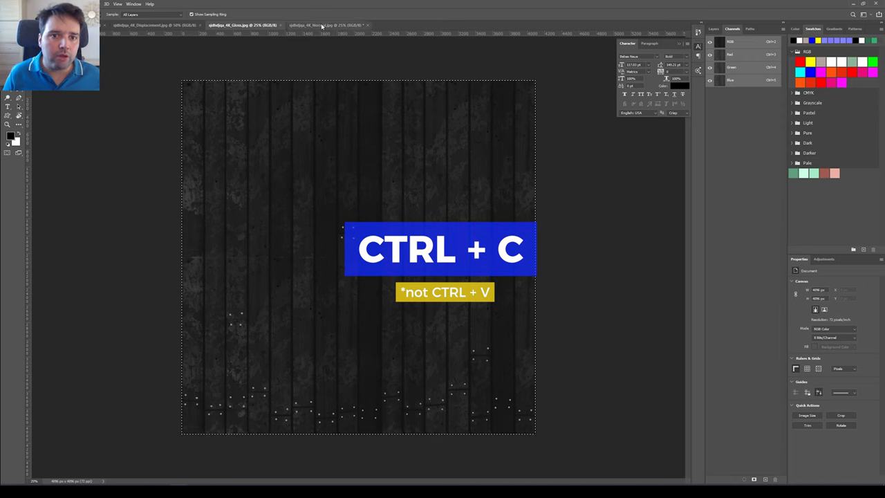
# Step: Delete the existing alpha channel from the normal map and check its layers and channels
pyautogui.click(325, 25)
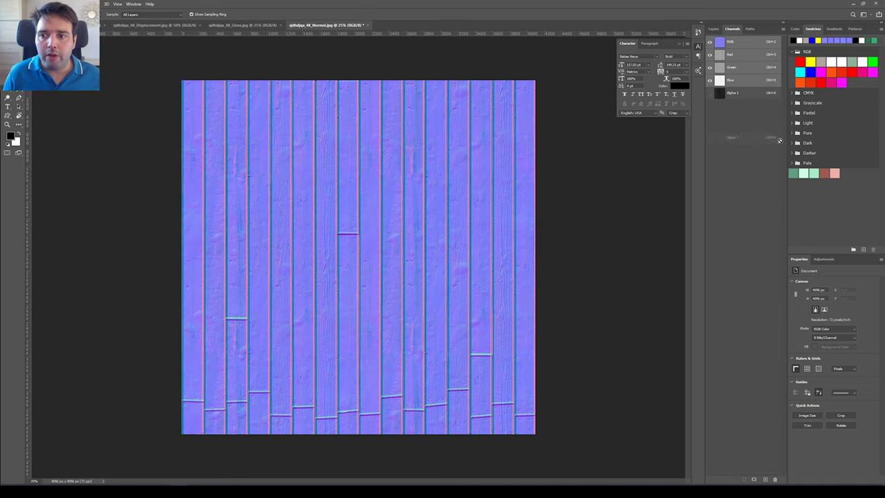
pyautogui.click(774, 479)
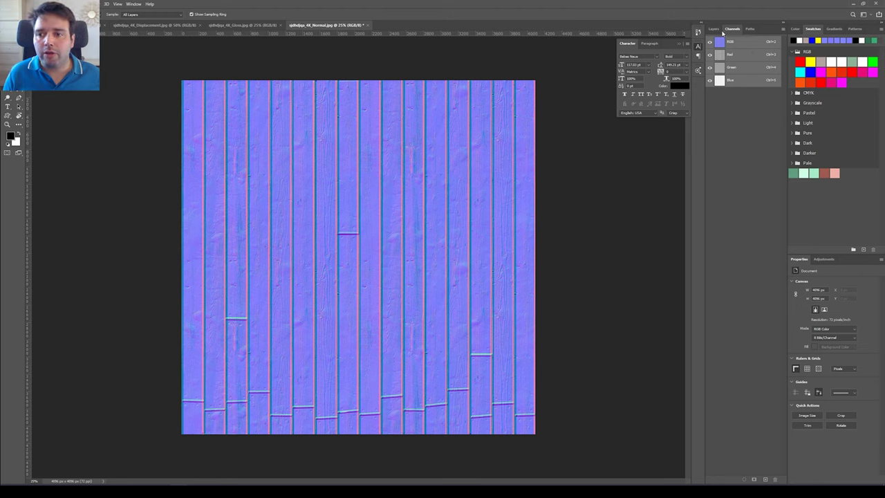
pyautogui.click(714, 29)
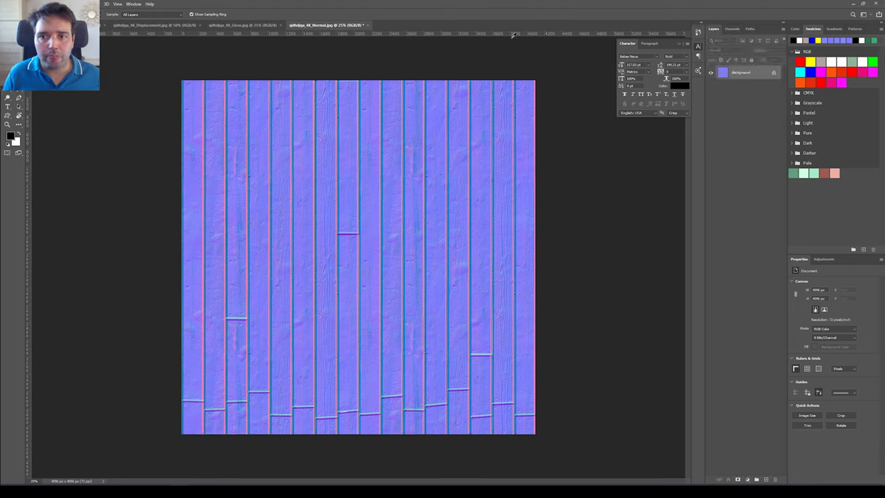
pyautogui.click(733, 29)
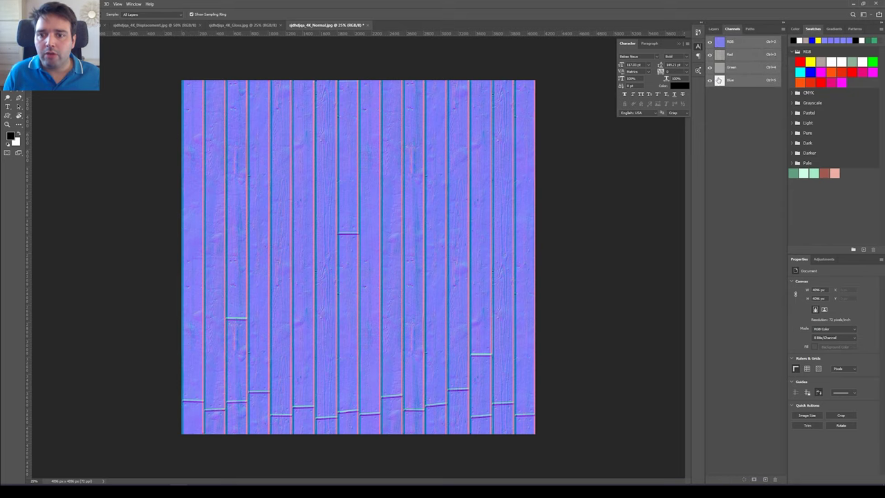
# Step: Add a new alpha channel to the normal map, paste the copied gloss map into it and deselect
pyautogui.click(765, 480)
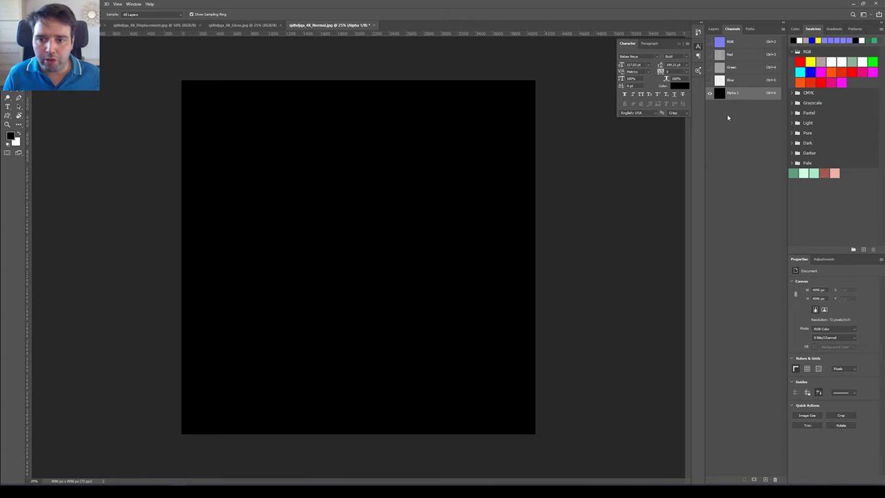
pyautogui.hotkey('ctrl', 'v')
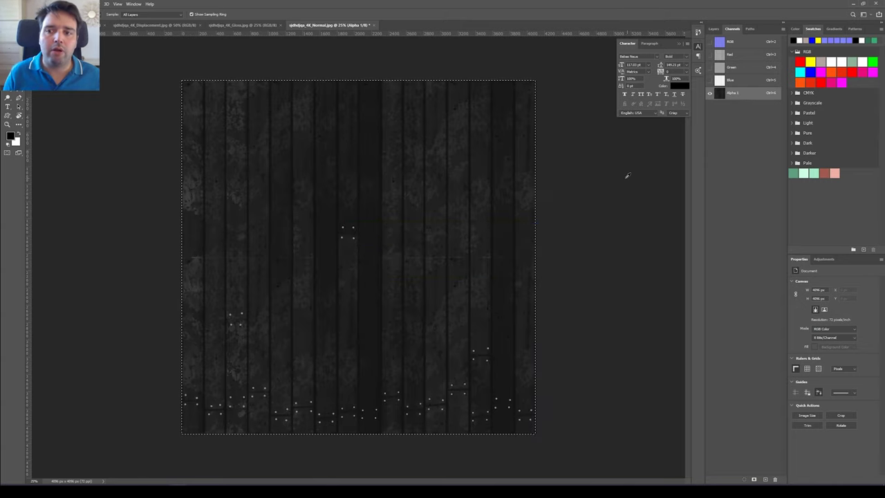
pyautogui.hotkey('ctrl', 'd')
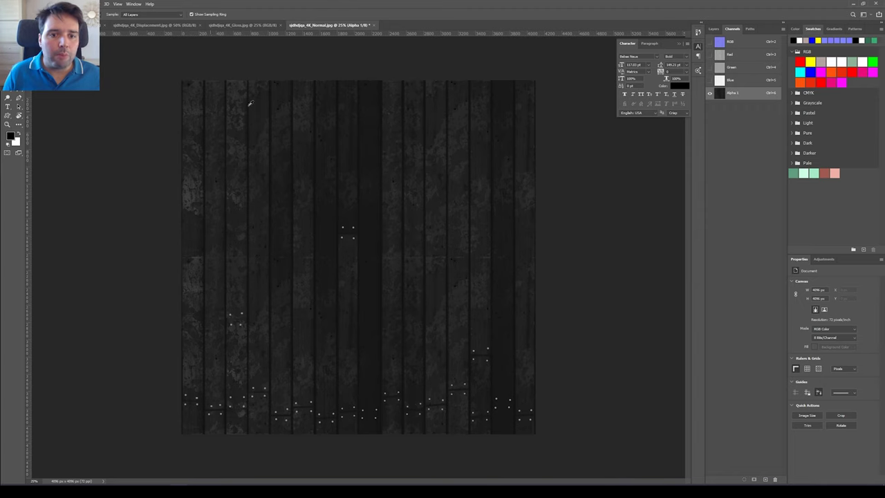
# Step: Show the normal map's RGB composite and save it as a Targa copy named sjdhdjqa_4K_Normal copy.tga with alpha channels included
pyautogui.click(731, 43)
pyautogui.hotkey('ctrl', 'shift', 's')
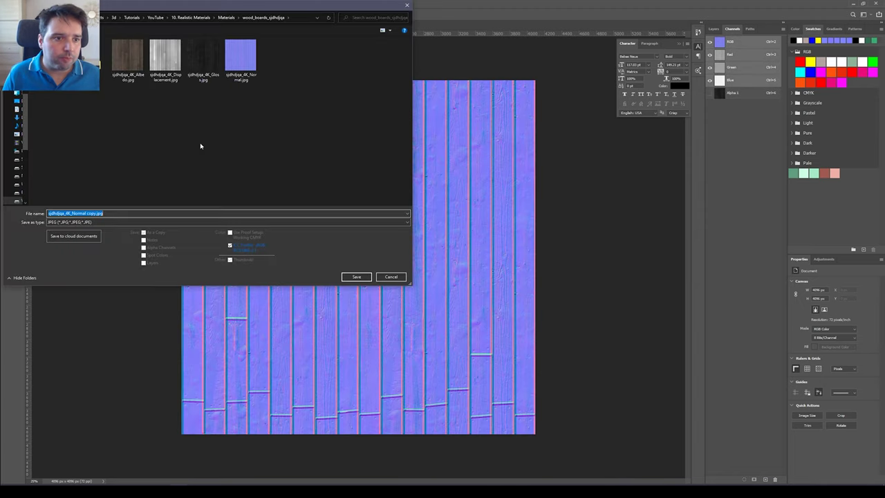
pyautogui.click(111, 223)
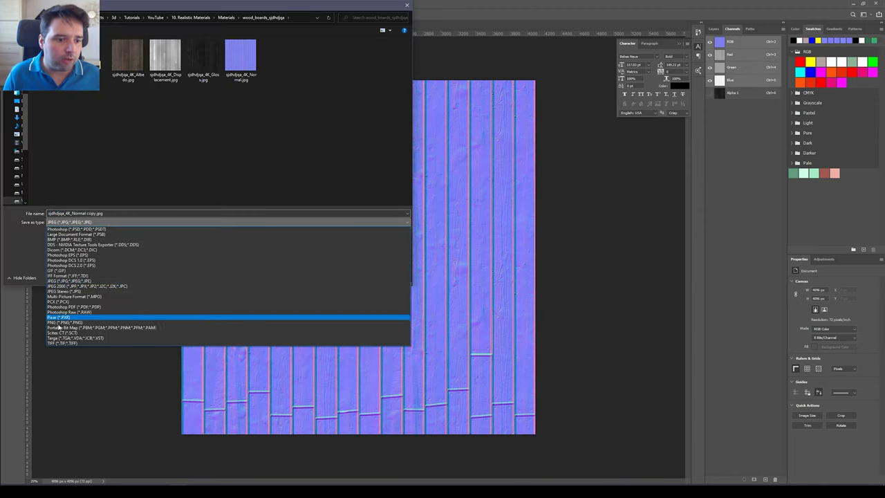
pyautogui.click(55, 338)
pyautogui.click(108, 223)
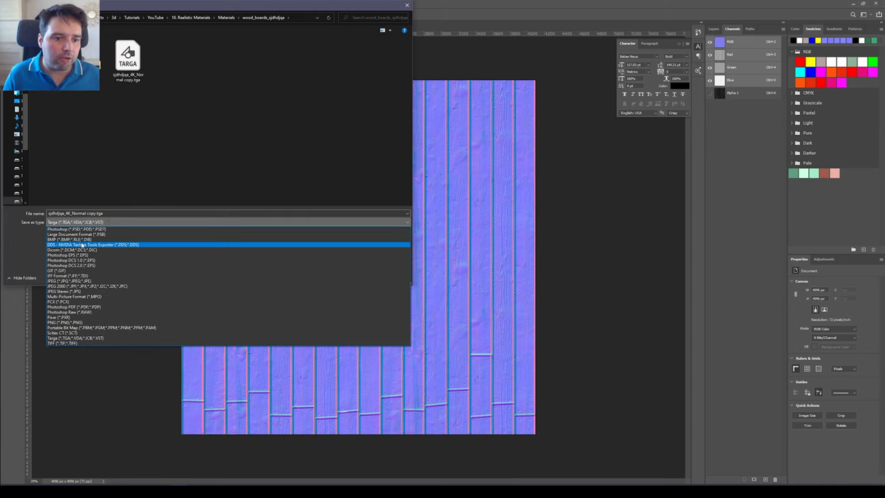
pyautogui.click(732, 54)
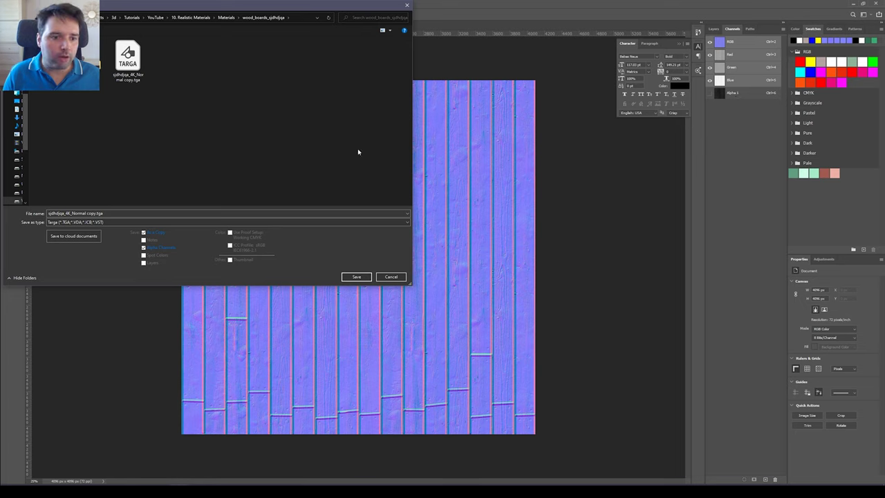
pyautogui.click(101, 222)
pyautogui.click(102, 222)
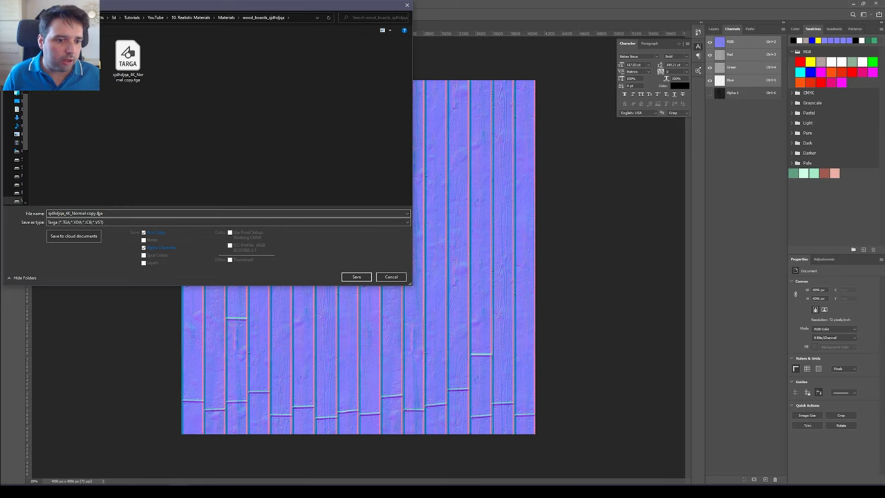
pyautogui.moveTo(86, 213); pyautogui.dragTo(161, 215)
pyautogui.press('BackSpace')
pyautogui.press('Return')
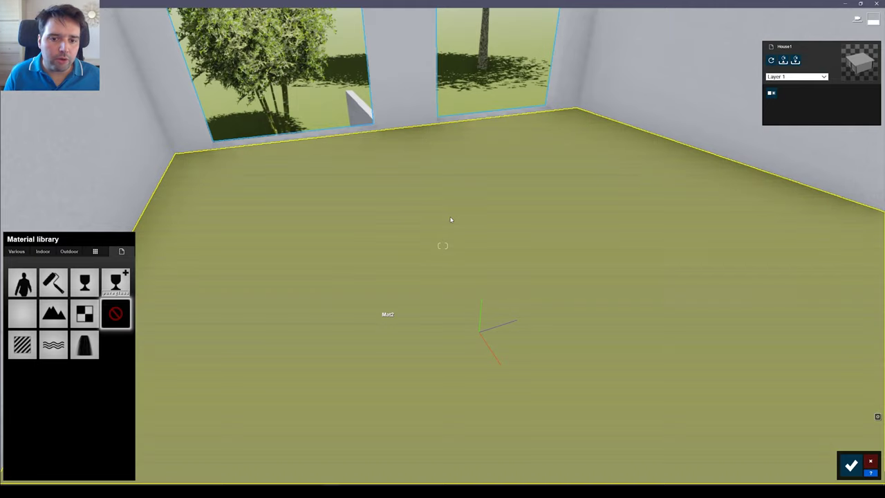
# Step: In Lumion, assign a Standard material to the room's floor (Mat2) and load sjdhdjqa_4K_Albedo.jpg as its color map
pyautogui.press('w')
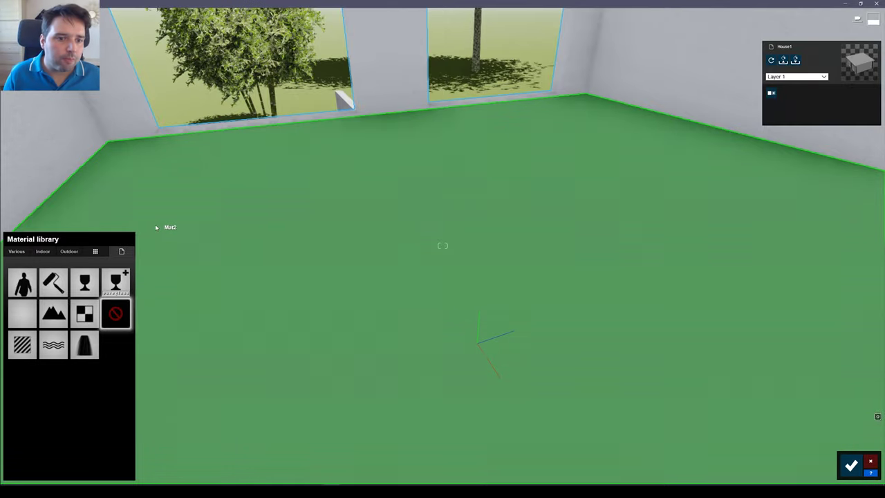
pyautogui.click(23, 344)
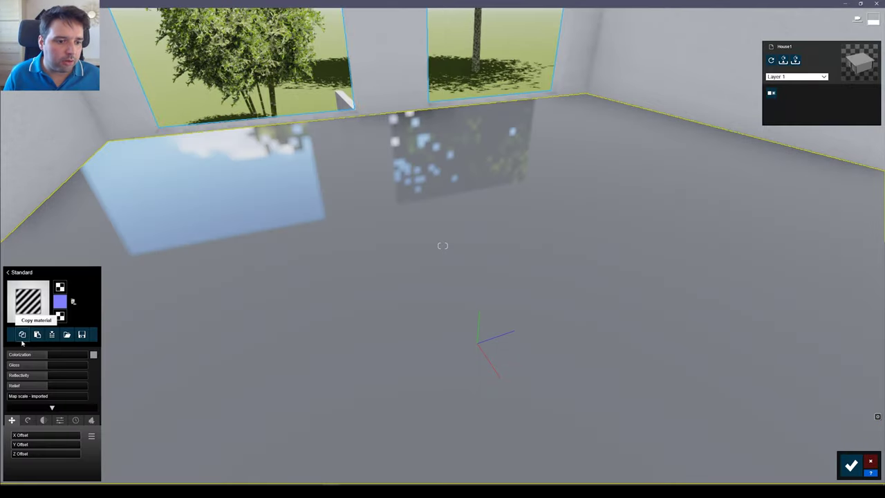
pyautogui.click(59, 286)
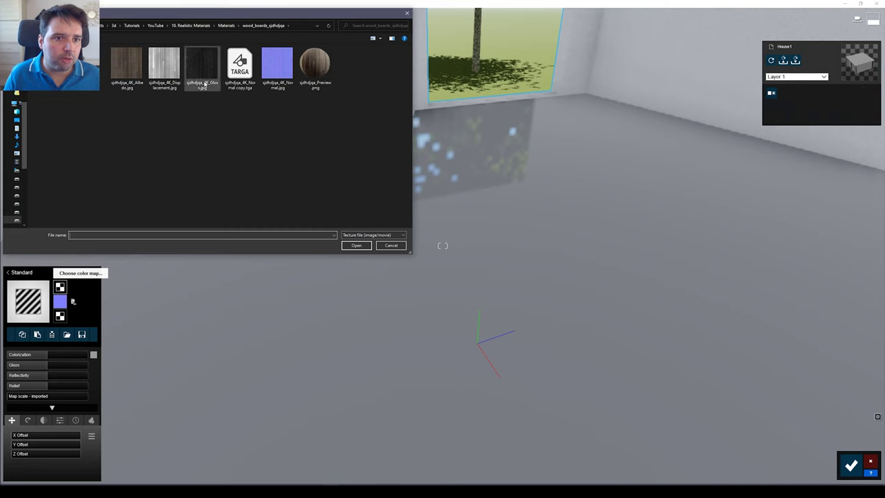
pyautogui.click(138, 58)
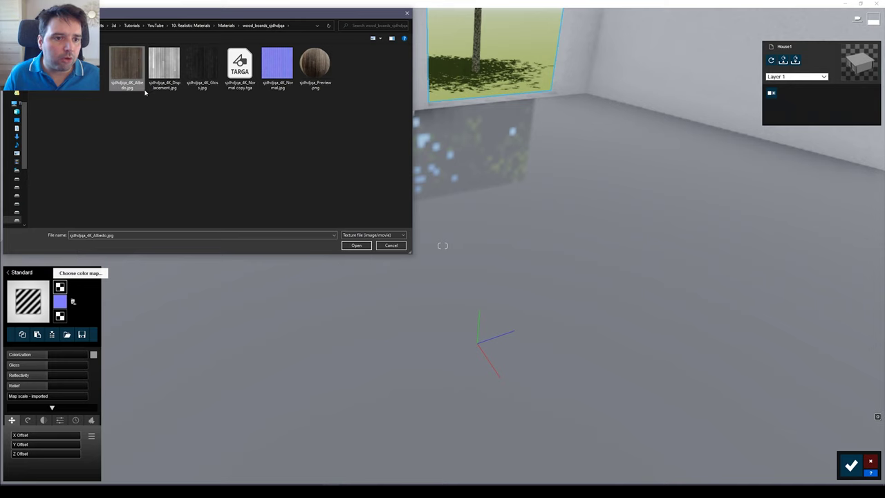
pyautogui.click(356, 246)
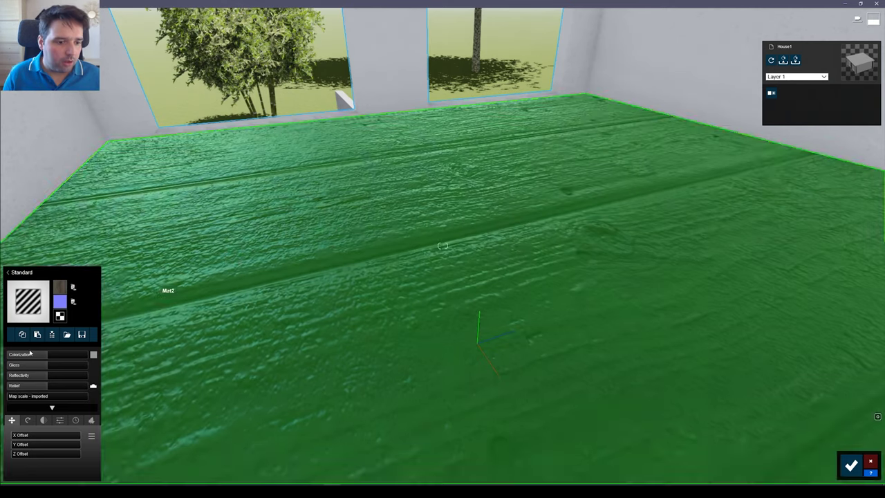
# Step: Set the floor material's colorization to 0.0 and customize its map scale so many narrow boards cover the floor
pyautogui.moveTo(30, 353); pyautogui.dragTo(48, 354)
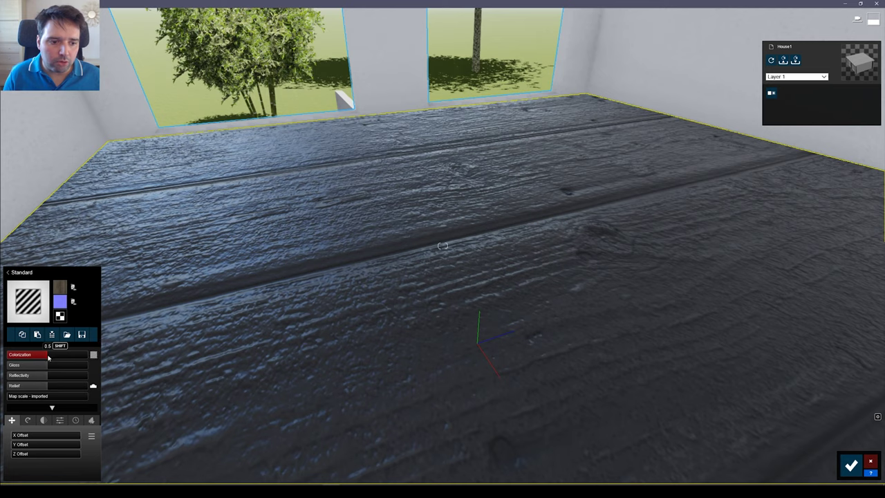
pyautogui.moveTo(47, 356); pyautogui.dragTo(2, 366)
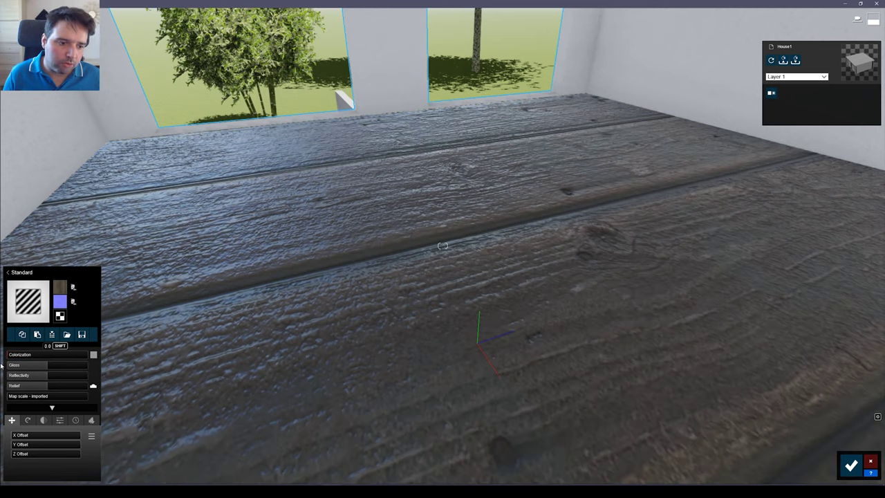
pyautogui.click(26, 396)
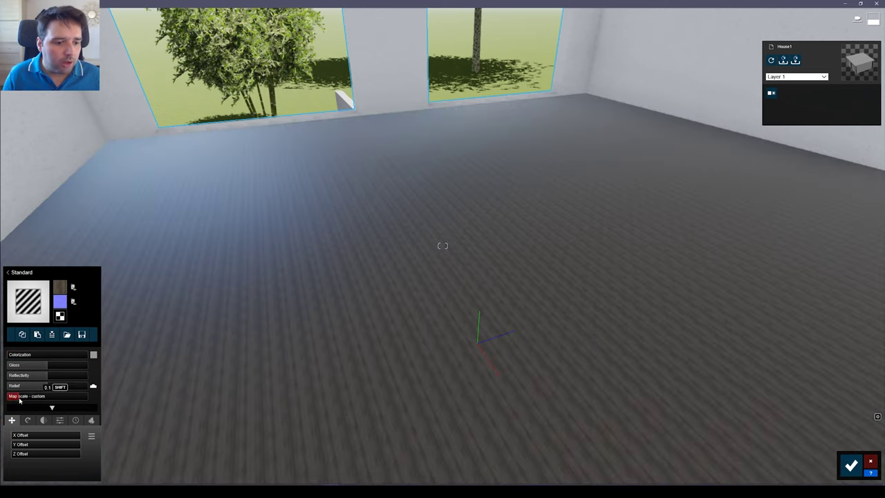
pyautogui.moveTo(27, 399); pyautogui.dragTo(28, 399)
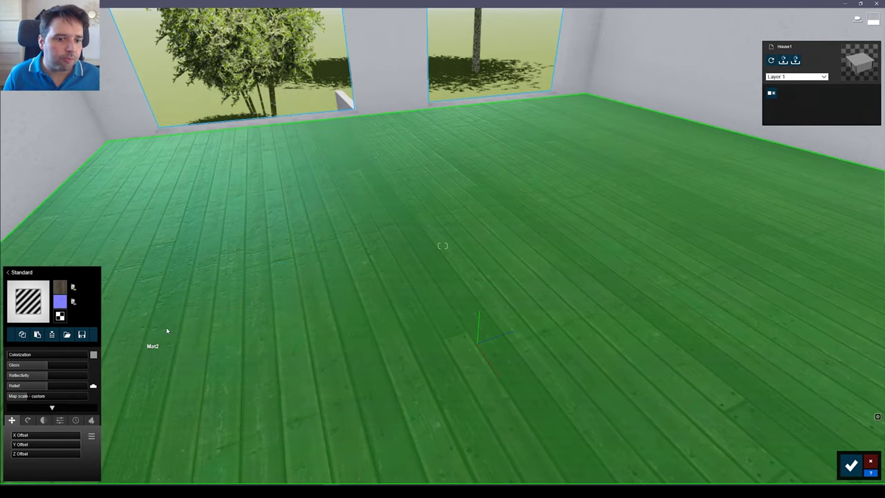
# Step: Examine the floor boards, nails and window reflections up close and preview the material's normal map
pyautogui.press('w')
pyautogui.moveTo(166, 328); pyautogui.dragTo(113, 278, button='right')
pyautogui.press('e')
pyautogui.moveTo(443, 245); pyautogui.dragTo(443, 245, button='right')
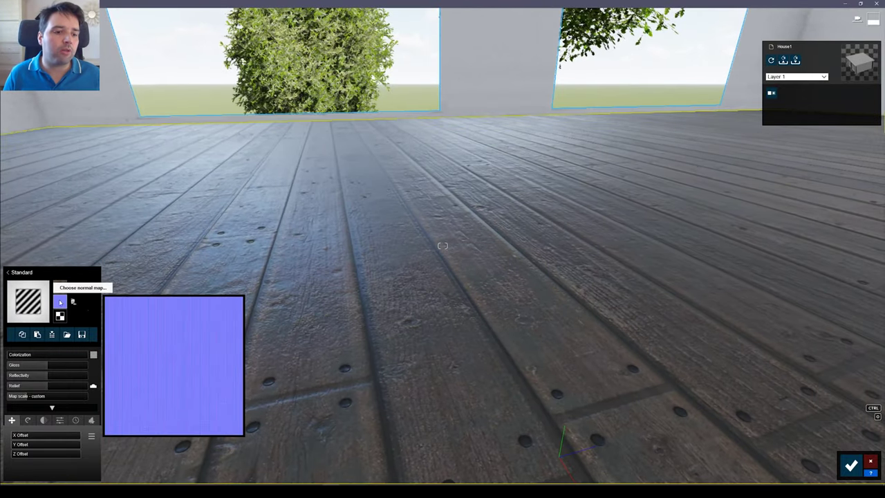
pyautogui.moveTo(62, 289)
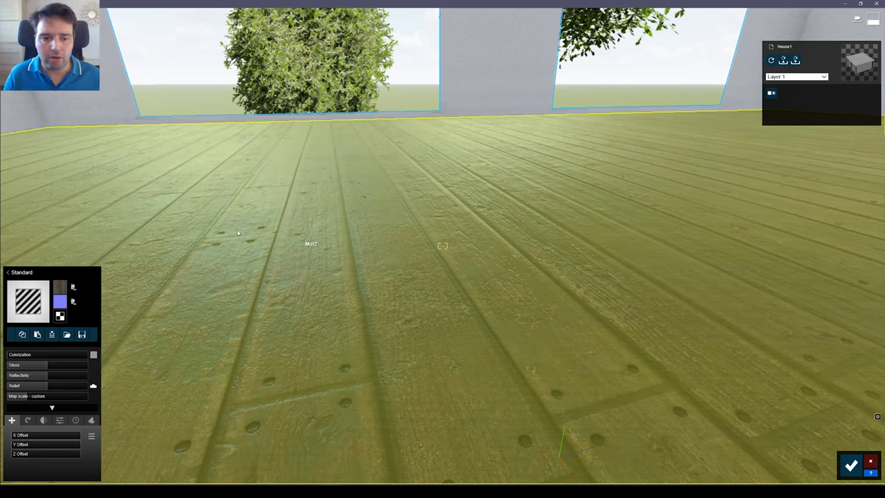
pyautogui.press('s')
pyautogui.moveTo(238, 229); pyautogui.dragTo(195, 256, button='right')
pyautogui.press('w')
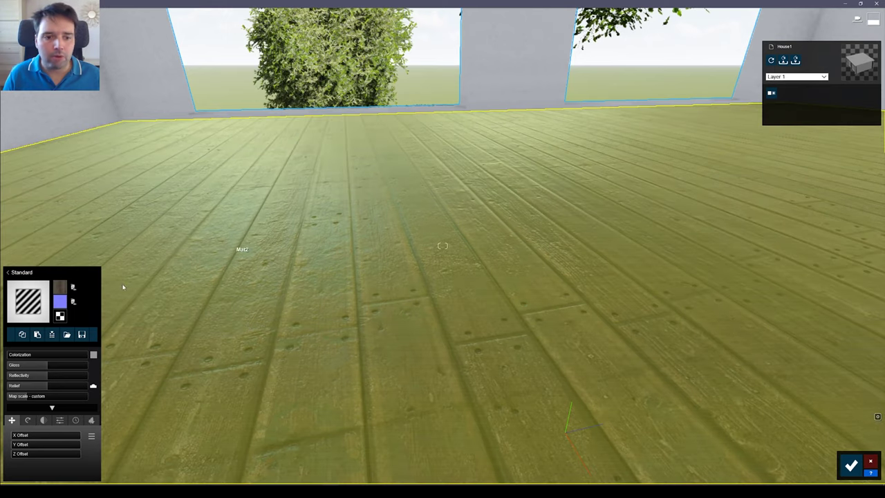
pyautogui.moveTo(65, 303)
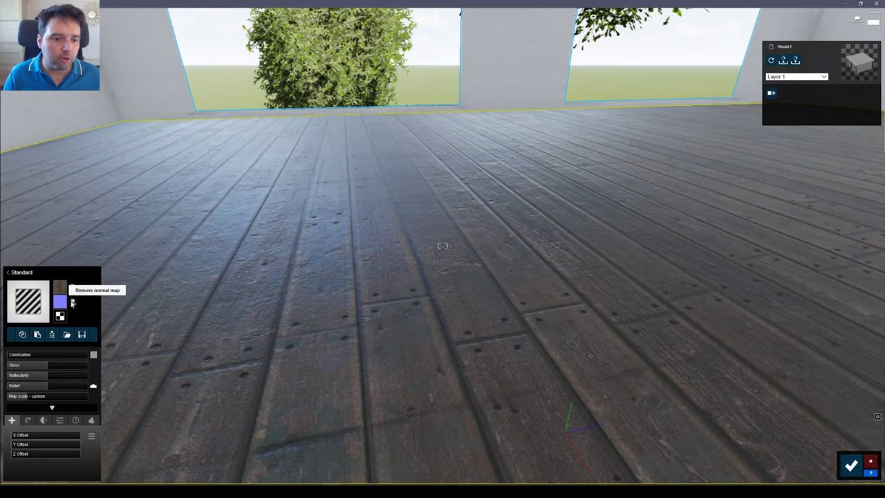
# Step: Remove the normal map from the floor material, check the plain reflections and save the material changes
pyautogui.click(73, 303)
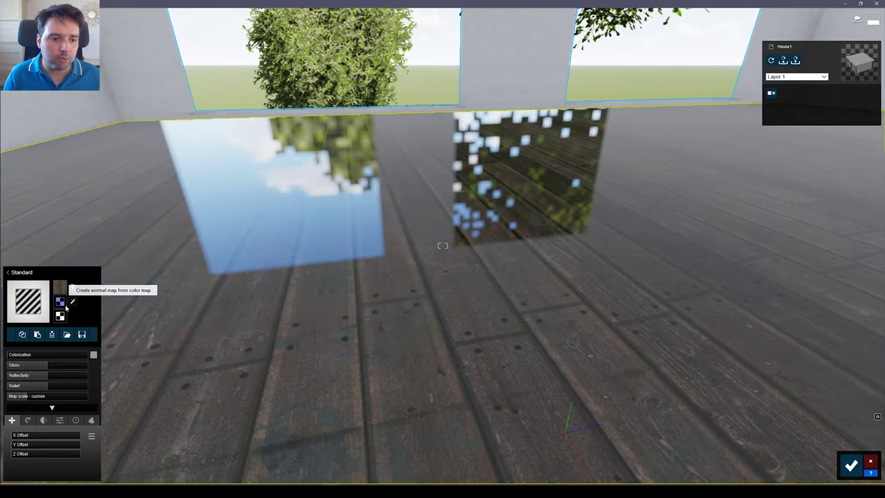
pyautogui.press('s')
pyautogui.moveTo(332, 293); pyautogui.dragTo(396, 247, button='right')
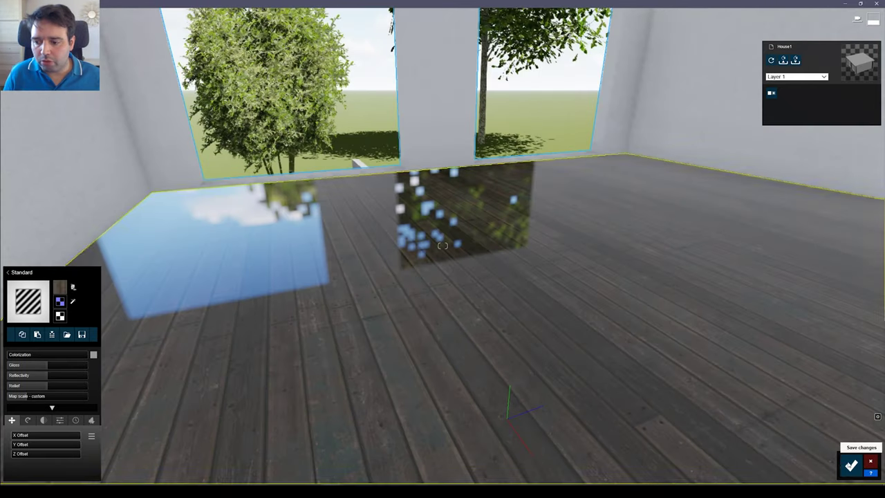
pyautogui.click(850, 465)
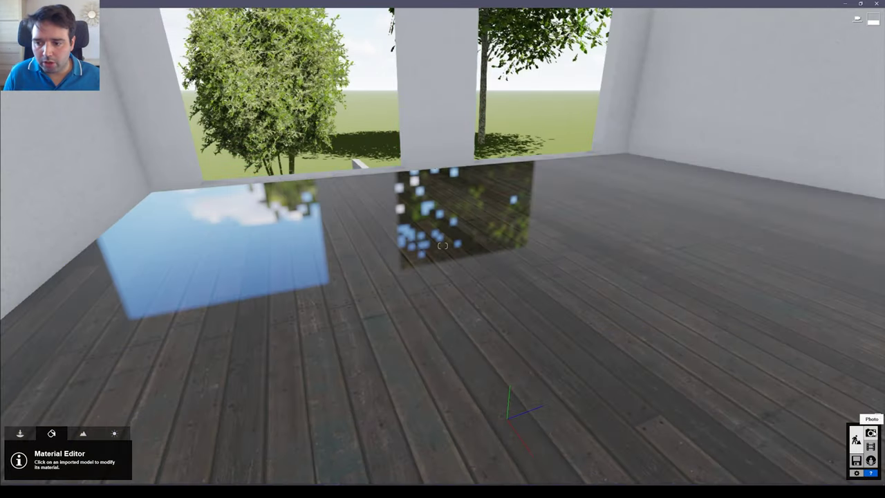
# Step: Render the first photo shot of the floor at Desktop size, 1920x1080, saving over the existing render file
pyautogui.click(870, 432)
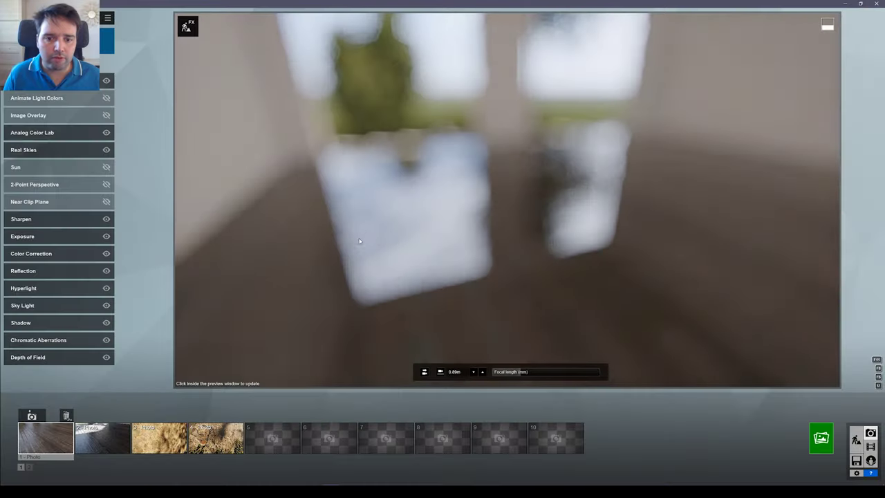
pyautogui.click(53, 438)
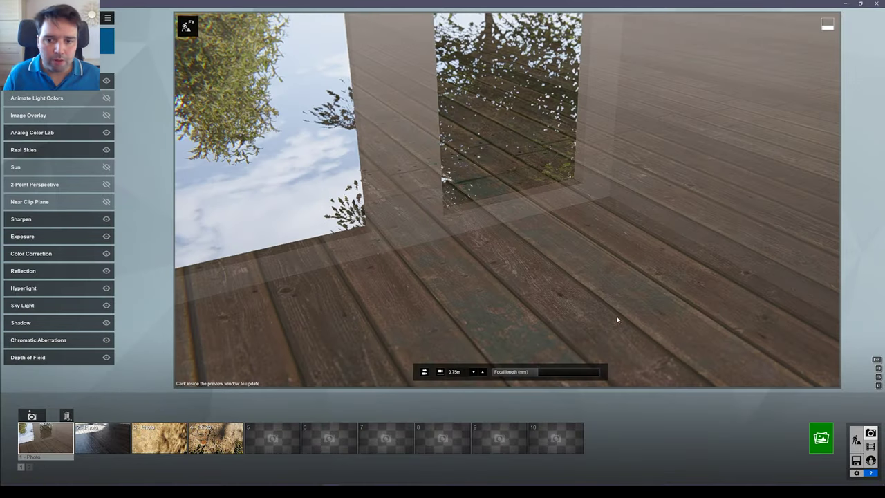
pyautogui.click(821, 437)
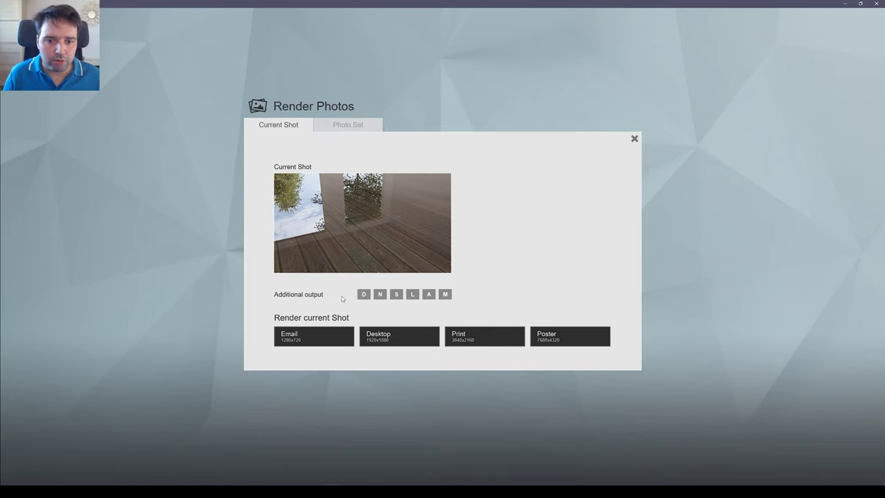
pyautogui.click(405, 338)
pyautogui.doubleClick(209, 80)
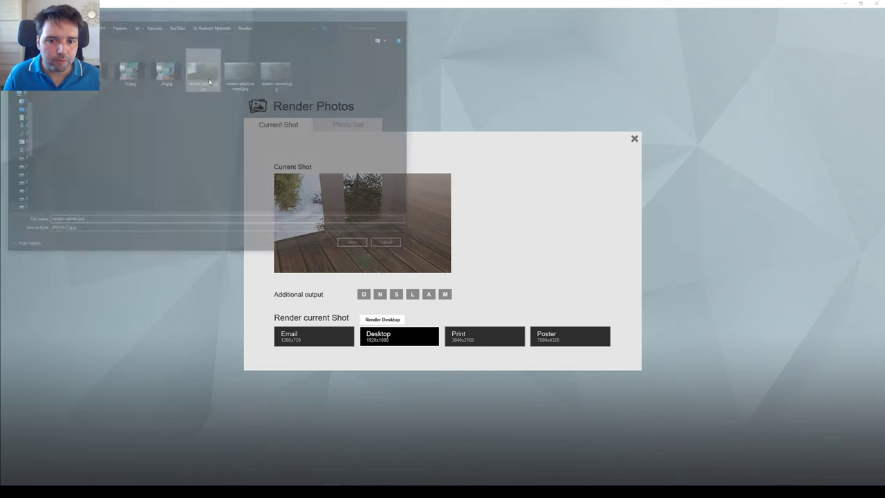
pyautogui.click(454, 269)
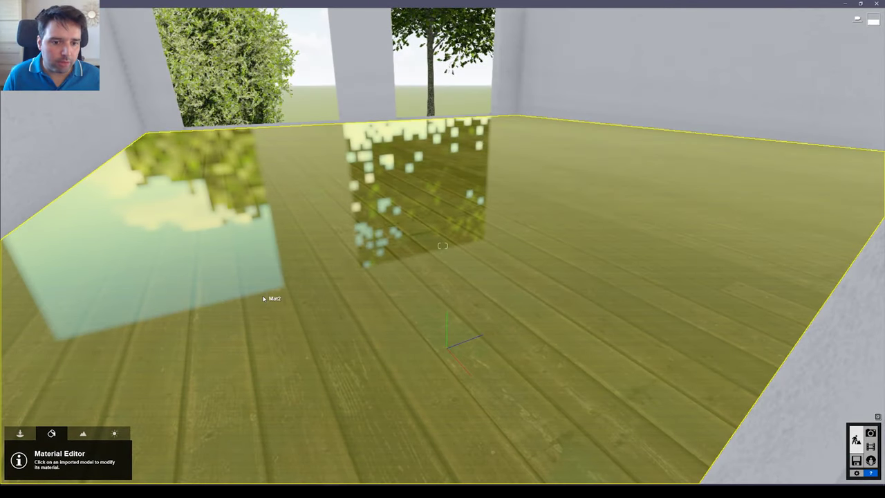
# Step: Load sjdhdjqa_4K_Normal copy.tga as the normal map of the floor material Mat2
pyautogui.click(271, 296)
pyautogui.click(60, 302)
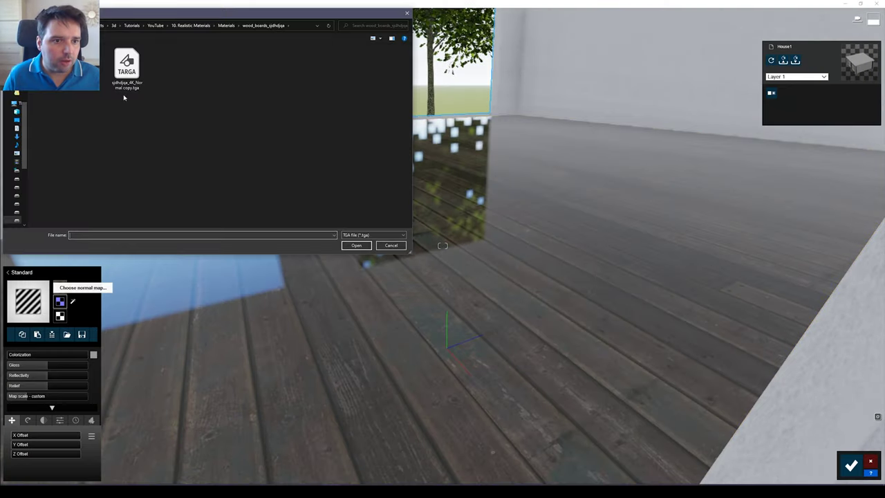
pyautogui.click(126, 69)
pyautogui.doubleClick(125, 69)
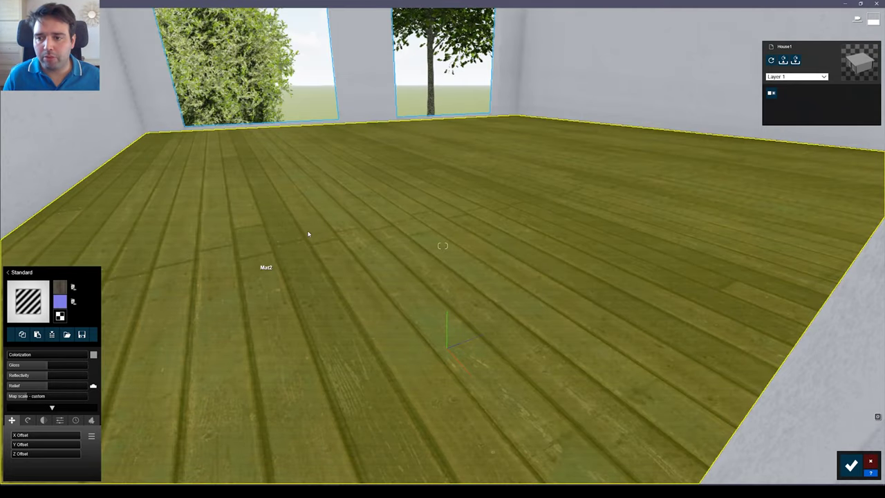
# Step: Examine the floor's reflections with the packed normal map and check the material's reflectivity and relief settings
pyautogui.moveTo(266, 267); pyautogui.dragTo(228, 245, button='right')
pyautogui.press('w')
pyautogui.moveTo(442, 245); pyautogui.dragTo(422, 246, button='right')
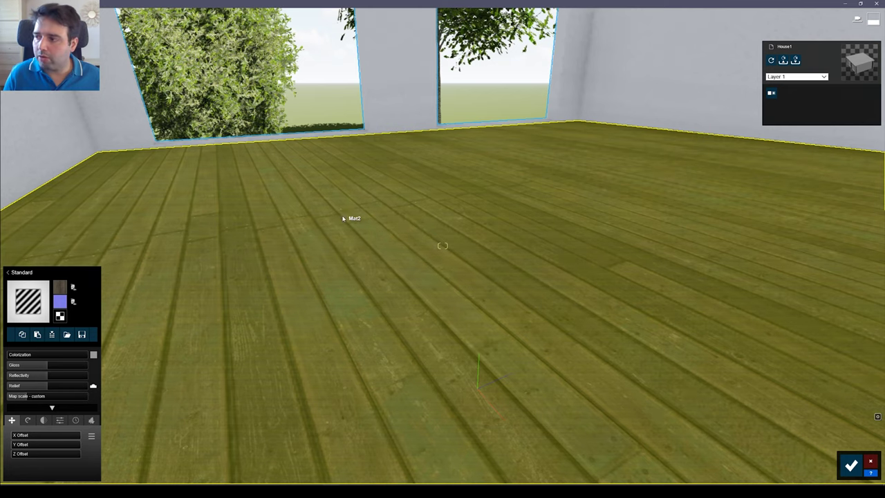
pyautogui.hotkey('ctrl', 'z')
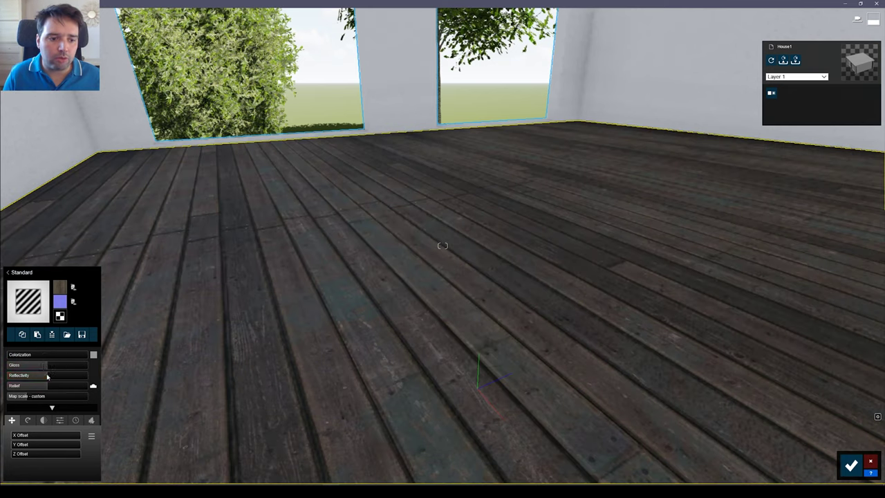
pyautogui.hotkey('ctrl', 'y')
pyautogui.hotkey('ctrl', 'z')
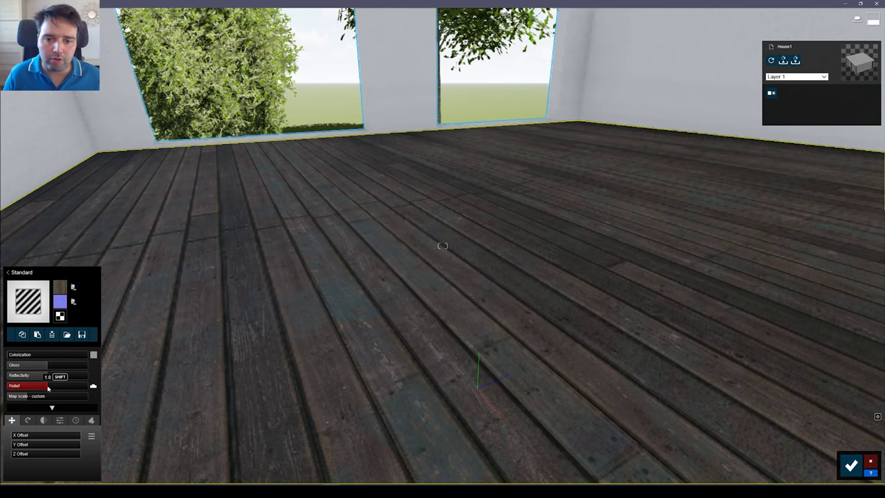
pyautogui.hotkey('ctrl', 'y')
pyautogui.hotkey('ctrl', 'z')
pyautogui.hotkey('ctrl', 'y')
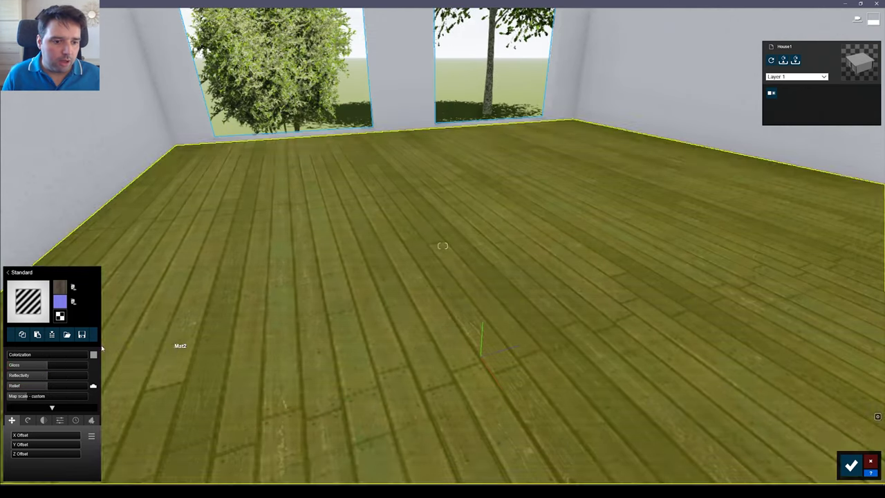
# Step: Check the whole wood floor from farther back and save the material changes
pyautogui.hotkey('ctrl', 'z')
pyautogui.hotkey('ctrl', 'y')
pyautogui.hotkey('ctrl', 'z')
pyautogui.hotkey('ctrl', 'y')
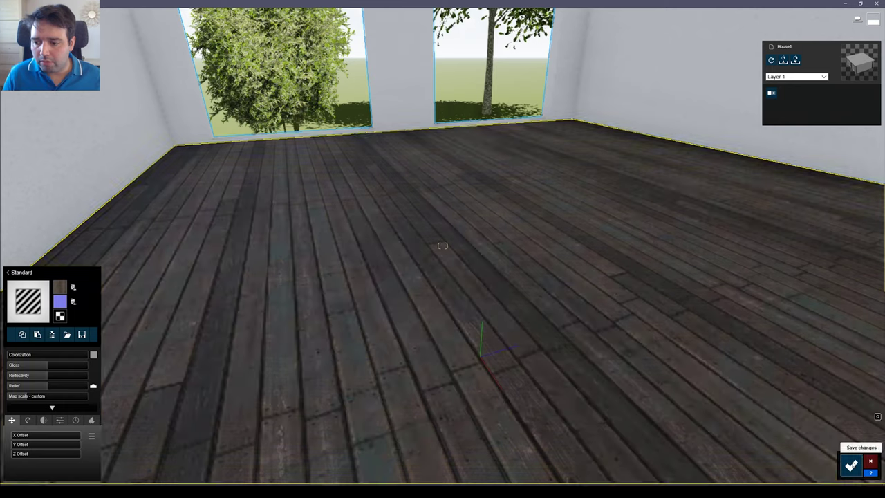
pyautogui.click(851, 464)
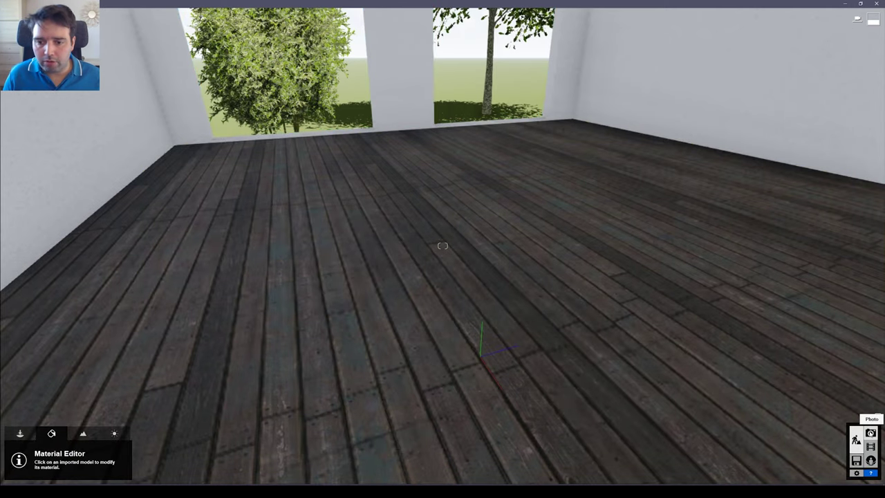
# Step: Render the first photo shot of the floor again as a 1920x1080 JPG and close the finished render
pyautogui.click(871, 434)
pyautogui.click(45, 437)
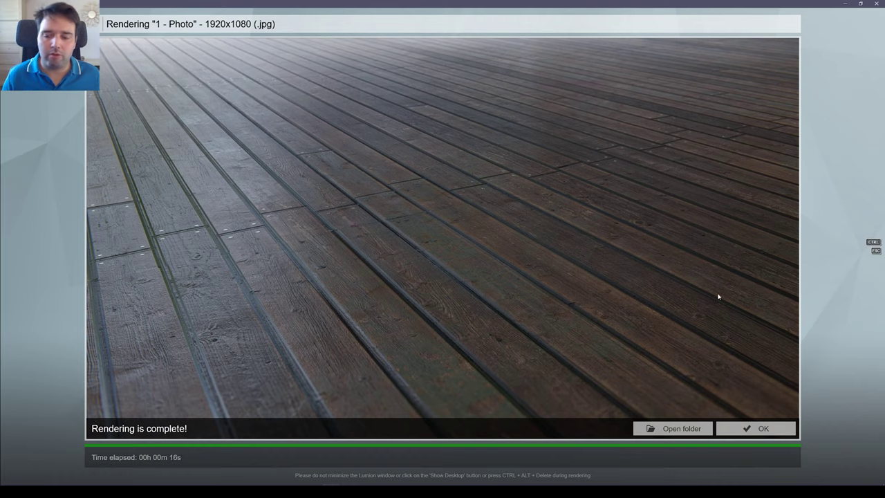
pyautogui.click(765, 428)
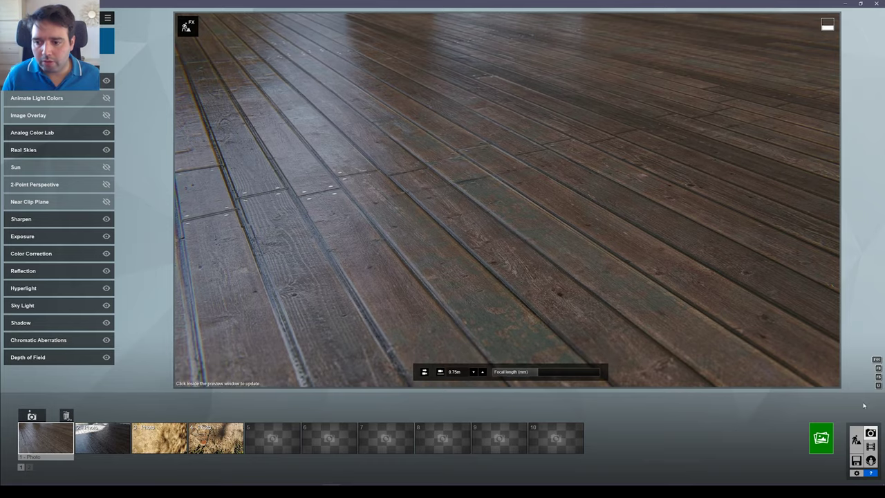
# Step: Return to Build mode and load sjdhdjqa_4K_Displacement.jpg as the displacement map of the floor material Mat2
pyautogui.click(856, 434)
pyautogui.moveTo(124, 280); pyautogui.dragTo(111, 336, button='right')
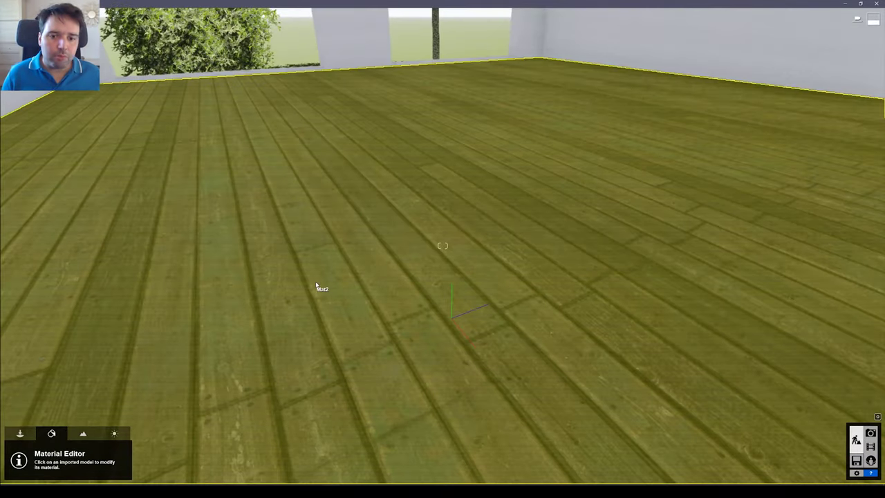
pyautogui.click(316, 277)
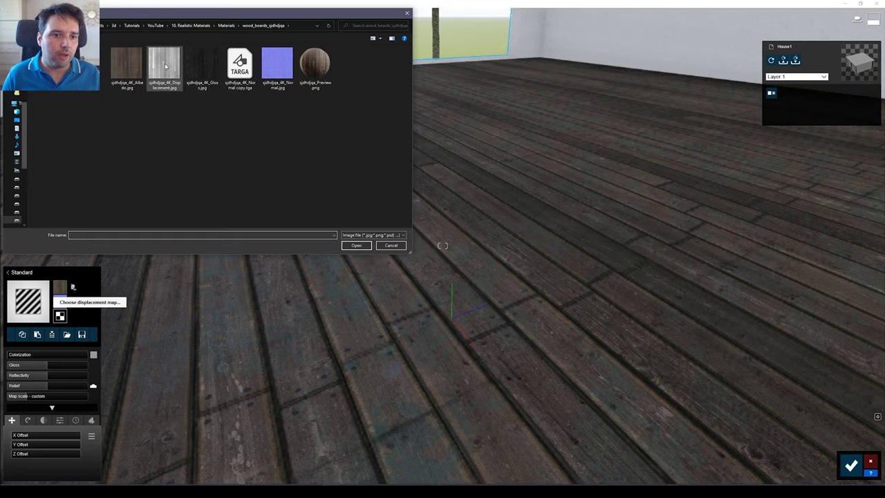
pyautogui.click(178, 86)
pyautogui.click(356, 245)
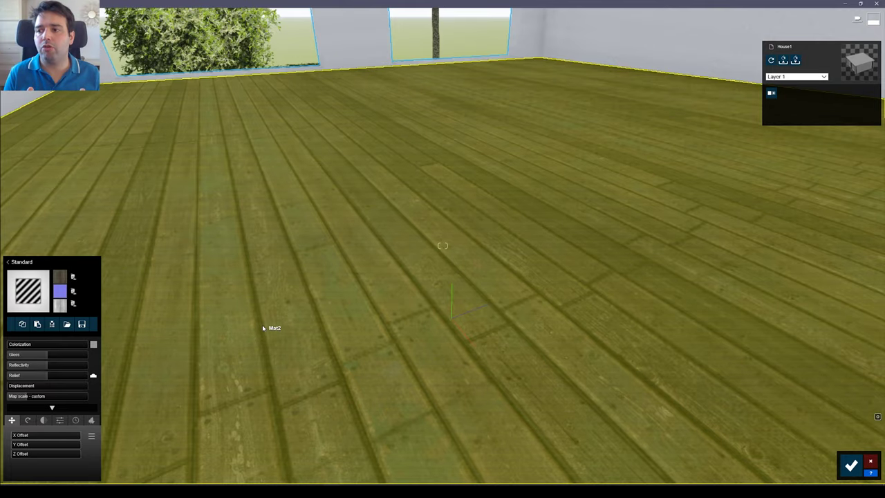
# Step: Try the floor material's displacement at its maximum and inspect the boards up close
pyautogui.moveTo(208, 315); pyautogui.dragTo(242, 283, button='right')
pyautogui.press('e')
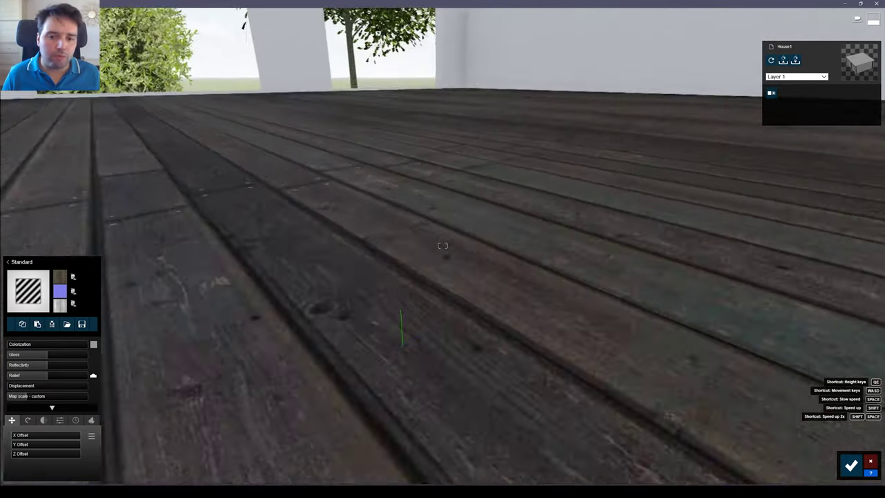
pyautogui.press('s')
pyautogui.moveTo(402, 346); pyautogui.dragTo(450, 360, button='right')
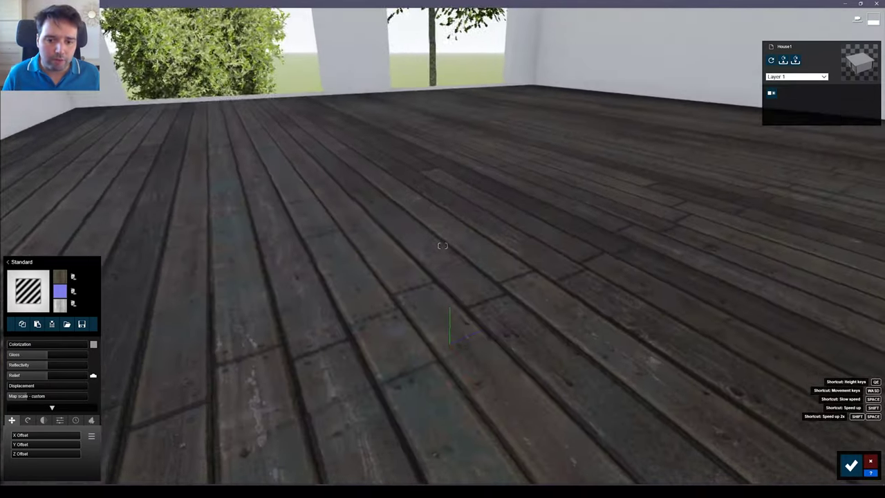
pyautogui.press('e')
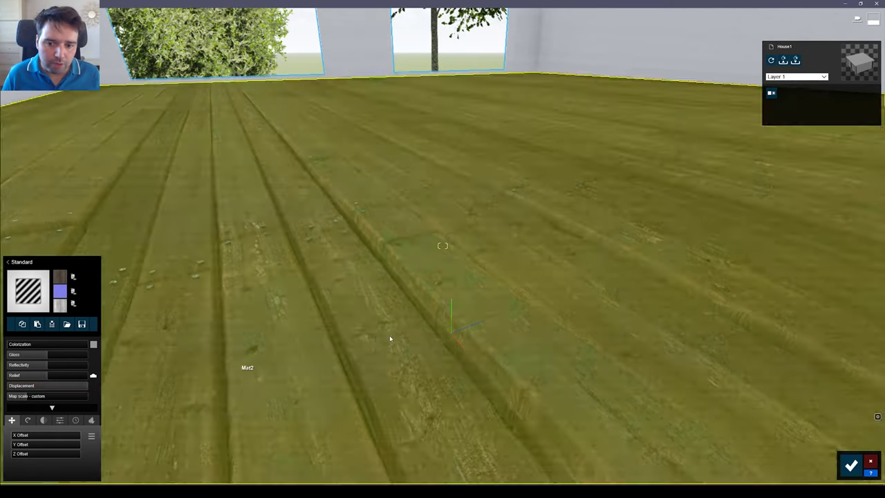
pyautogui.moveTo(389, 339); pyautogui.dragTo(436, 344, button='right')
pyautogui.press('q')
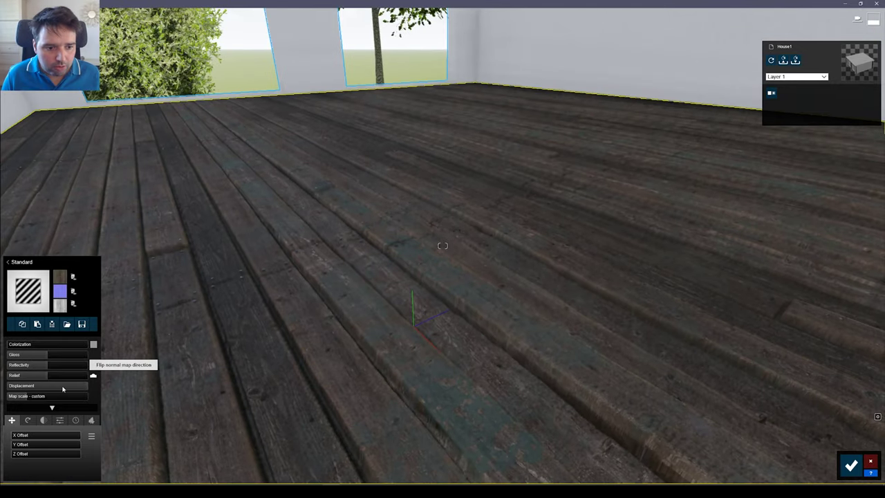
# Step: Lower the floor material's displacement to about half of its range and check the boards and their edge near the wall
pyautogui.moveTo(65, 386)
pyautogui.mouseDown()
pyautogui.moveTo(32, 386)
pyautogui.moveTo(87, 389)
pyautogui.moveTo(30, 385)
pyautogui.moveTo(66, 385)
pyautogui.moveTo(58, 386)
pyautogui.mouseUp()
pyautogui.press('s')
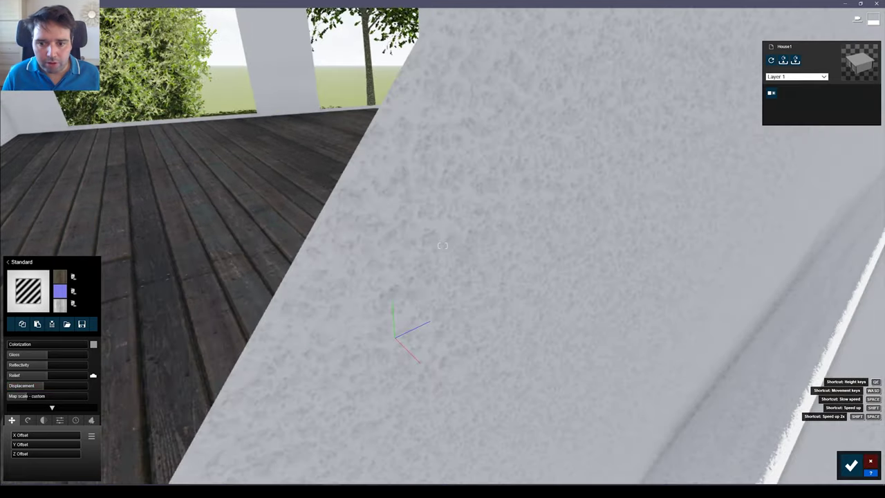
pyautogui.press('w')
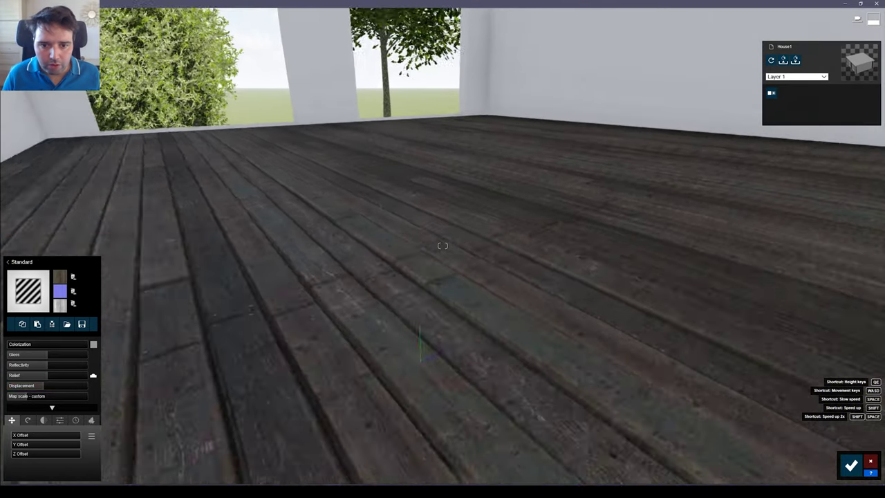
pyautogui.press('s')
pyautogui.press('w')
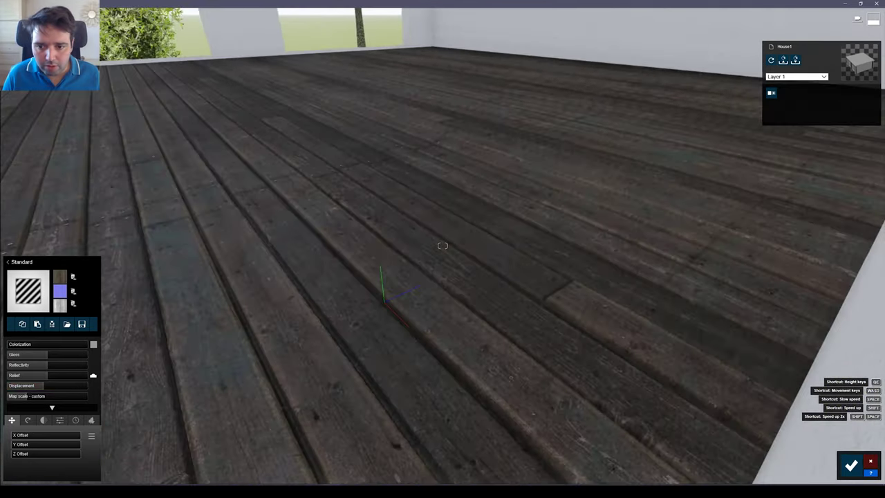
# Step: Raise the floor material's displacement to about three quarters of its range and inspect the gaps between the boards
pyautogui.moveTo(38, 388); pyautogui.dragTo(58, 386)
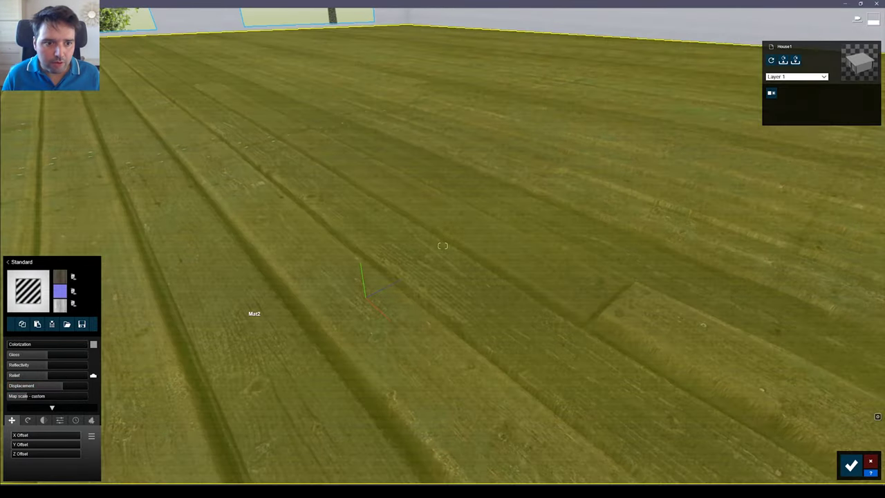
pyautogui.press('s')
pyautogui.moveTo(257, 318); pyautogui.dragTo(233, 277, button='right')
pyautogui.press('w')
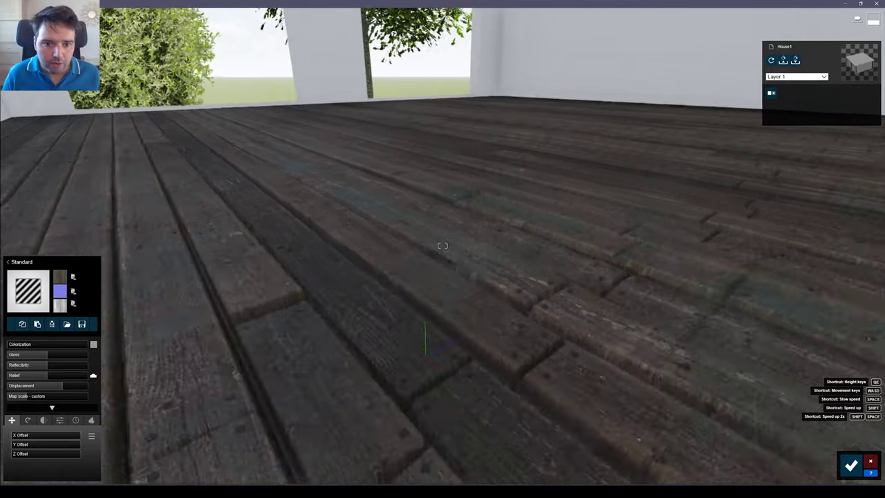
pyautogui.press('a')
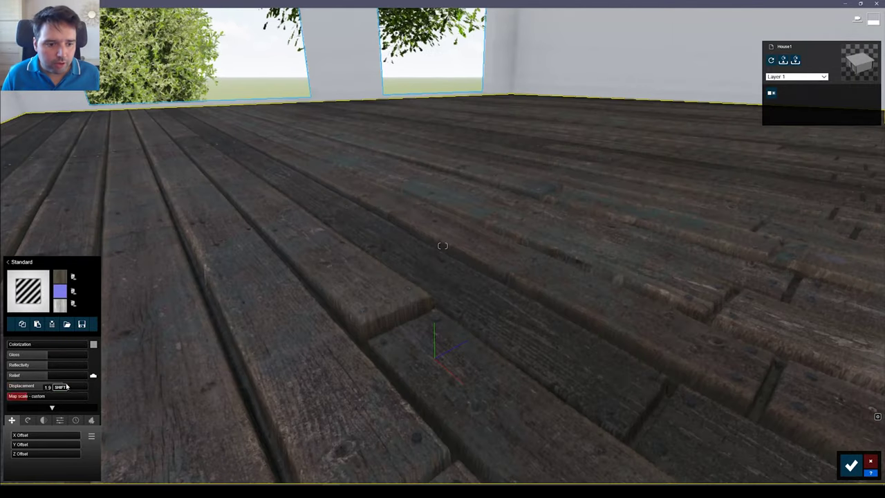
# Step: Set the floor material's displacement to 0.4, save the material changes and switch to Photo mode
pyautogui.moveTo(2, 385); pyautogui.dragTo(58, 381)
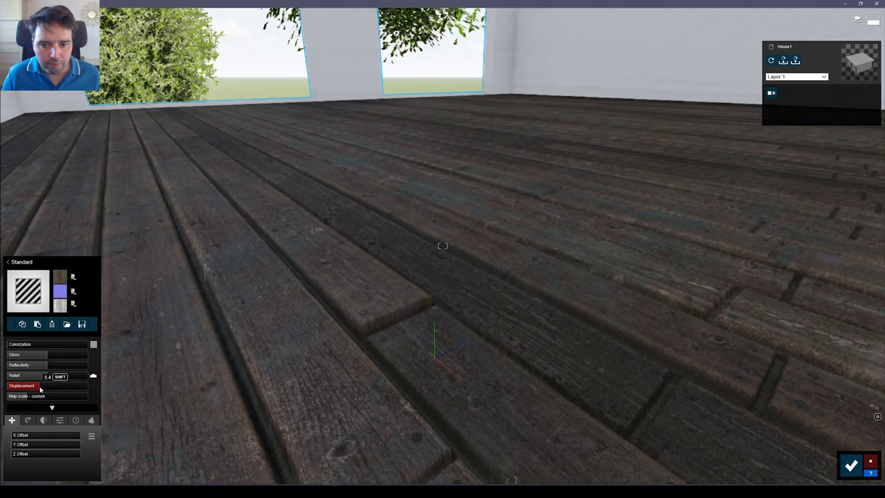
pyautogui.press('d')
pyautogui.moveTo(434, 242); pyautogui.dragTo(463, 315, button='right')
pyautogui.press('a')
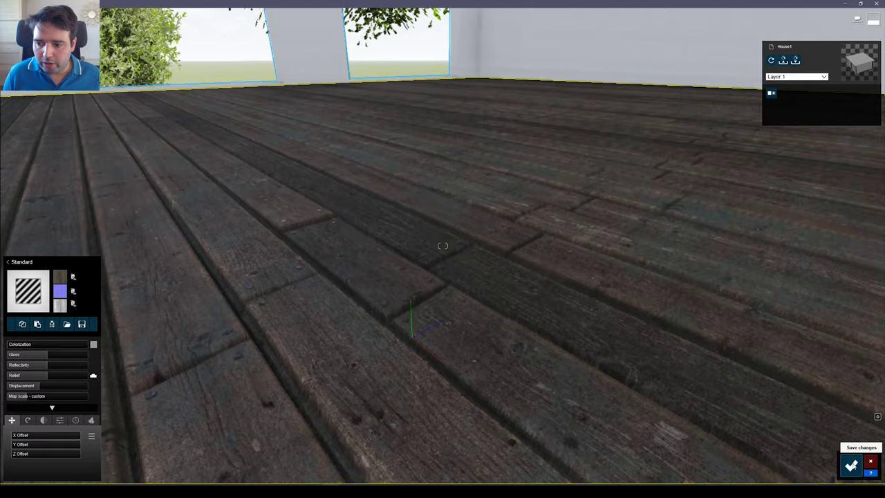
pyautogui.click(851, 464)
pyautogui.click(871, 433)
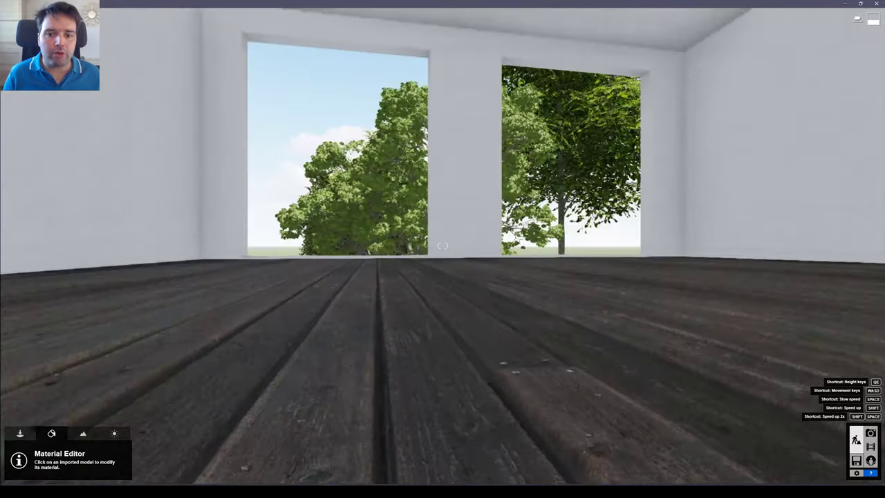
# Step: Go outside to the freestanding wall under the tree and open its material for editing
pyautogui.press('w')
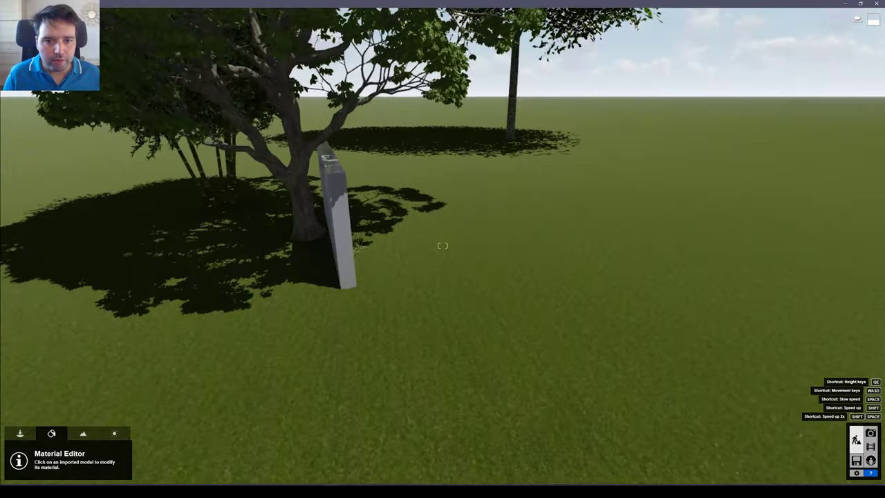
pyautogui.press('w')
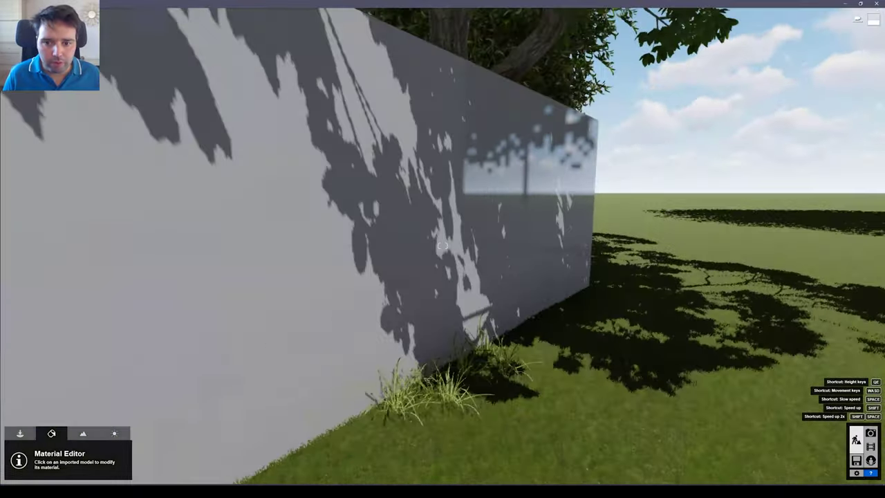
pyautogui.press('e')
pyautogui.press('w')
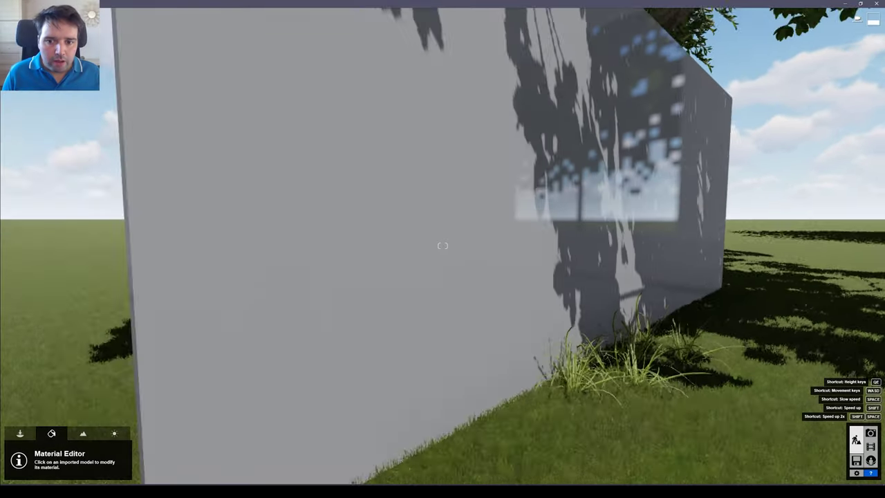
pyautogui.click(172, 280)
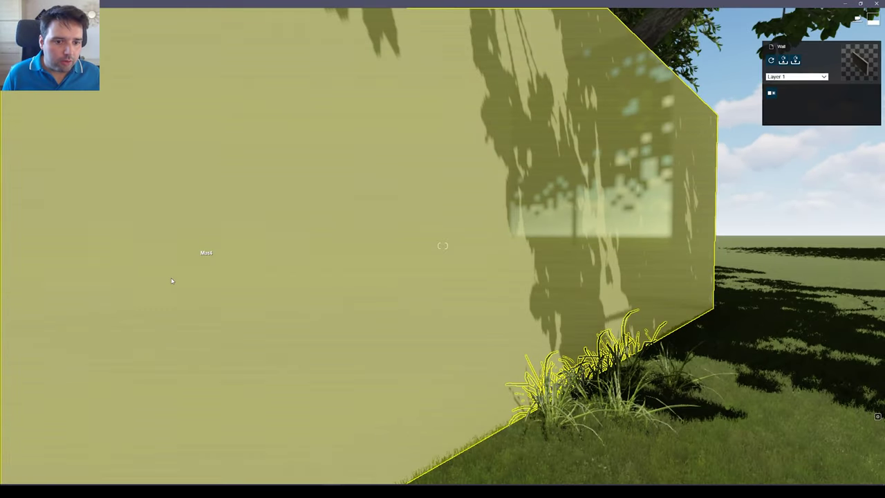
pyautogui.click(172, 280)
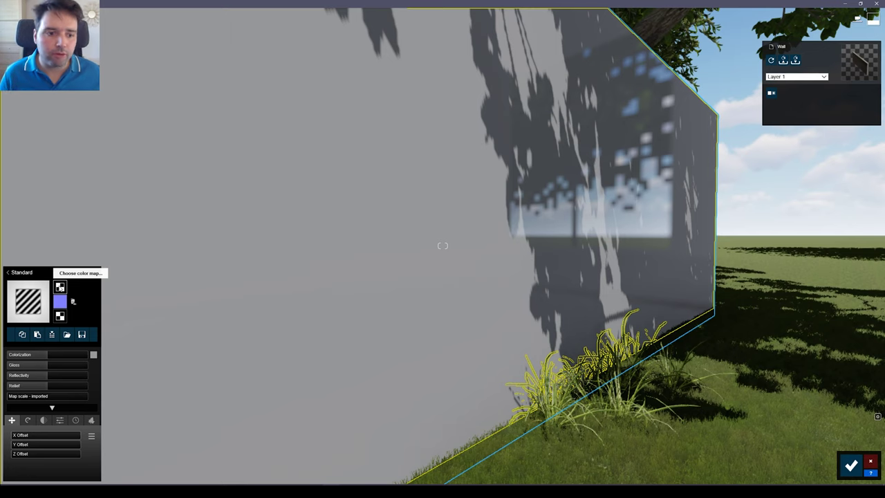
# Step: Browse to the plaster_damaged_ubundcedy folder for the wall's color map and show its files as extra large icons
pyautogui.click(60, 287)
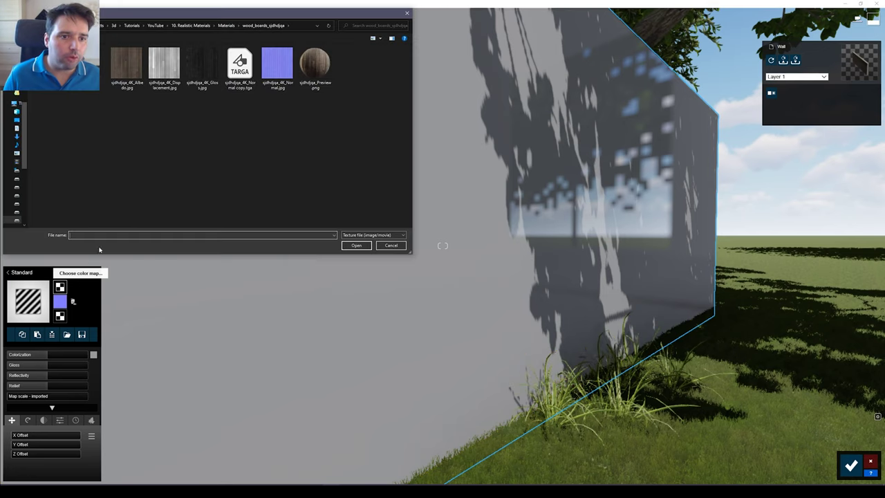
pyautogui.click(227, 25)
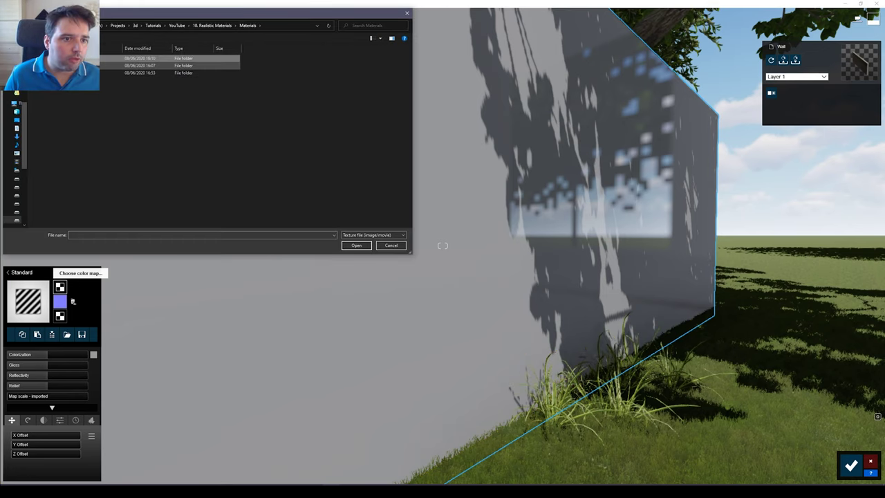
pyautogui.doubleClick(86, 59)
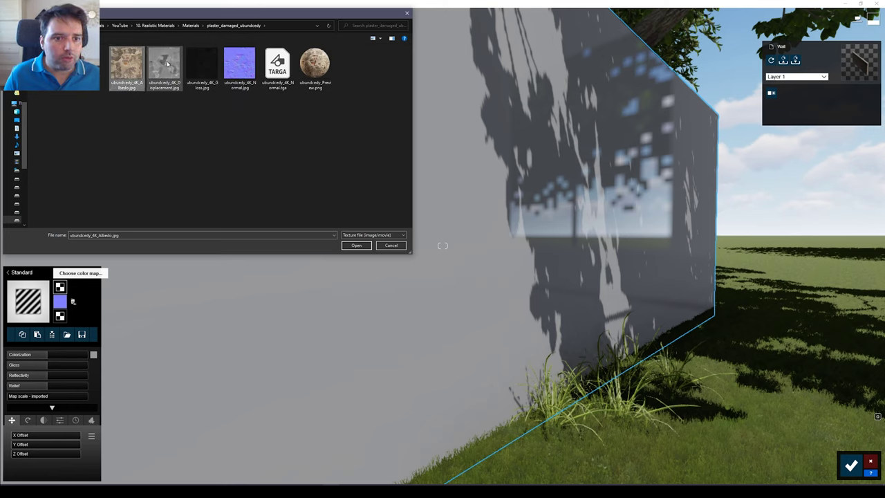
pyautogui.click(166, 63)
pyautogui.rightClick(162, 132)
pyautogui.moveTo(207, 136)
pyautogui.click(252, 139)
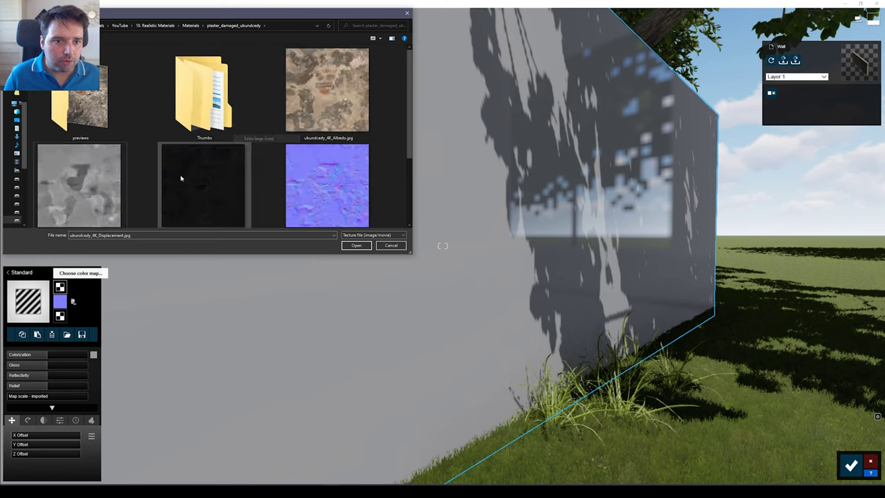
# Step: Examine the plaster's albedo, displacement, gloss and normal maps and the packed normal TGA in the folder
pyautogui.click(351, 113)
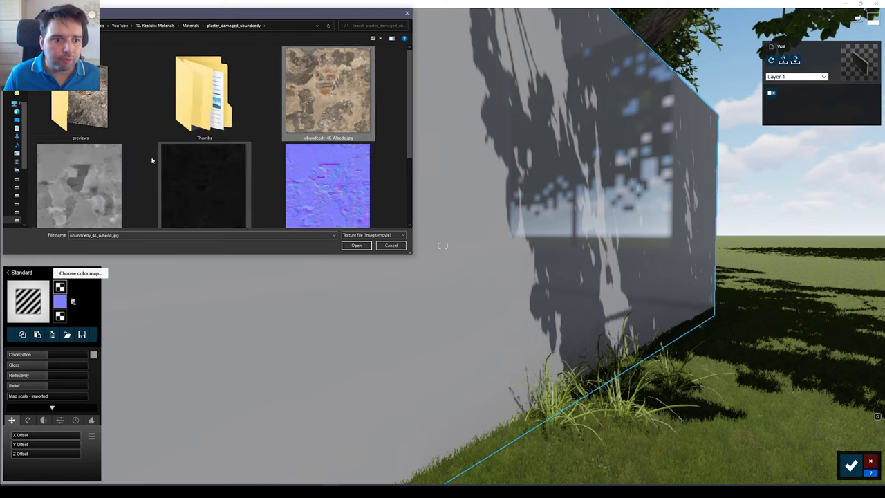
pyautogui.scroll(-1, 153, 161)
pyautogui.click(215, 170)
pyautogui.press('Right')
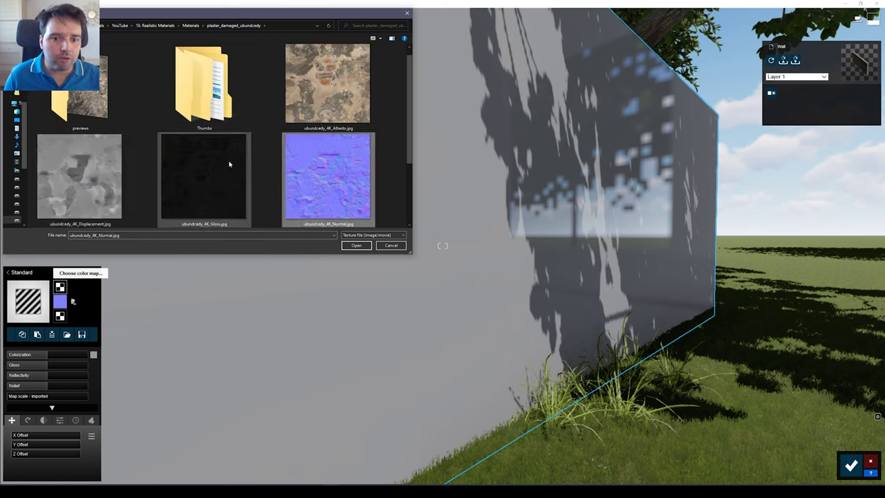
pyautogui.press('Down')
pyautogui.press('Up')
pyautogui.press('Right')
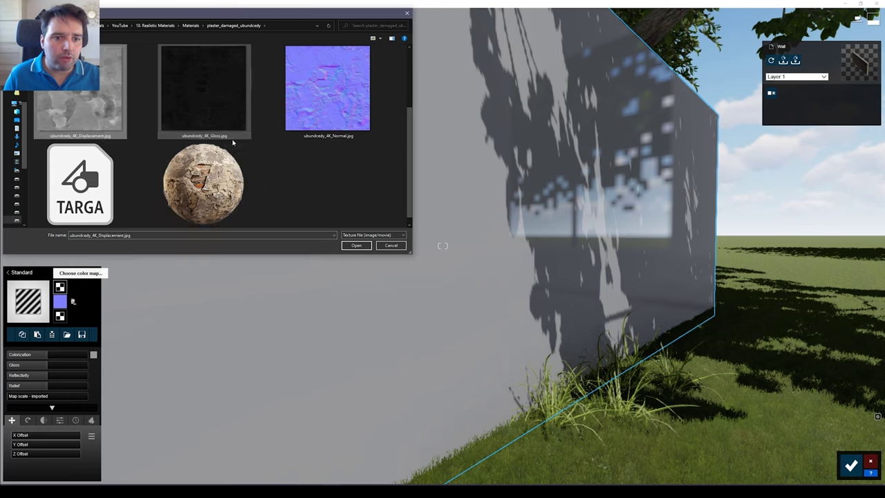
pyautogui.press('Right')
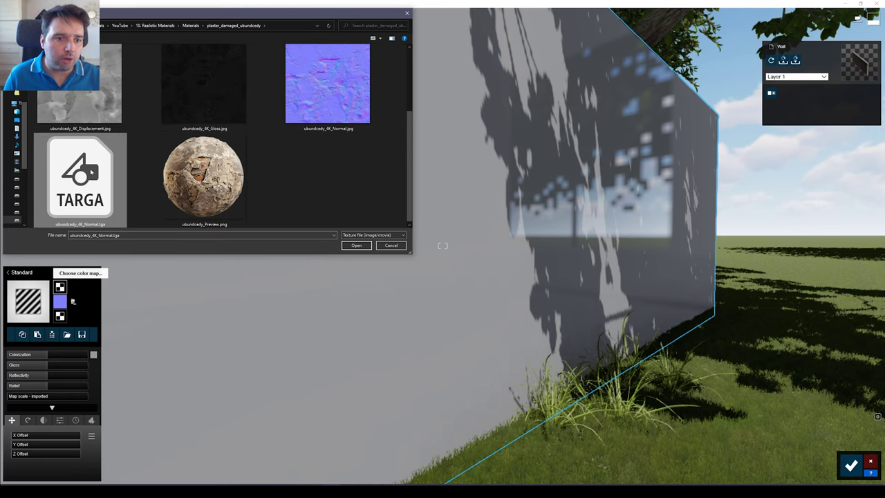
pyautogui.click(224, 93)
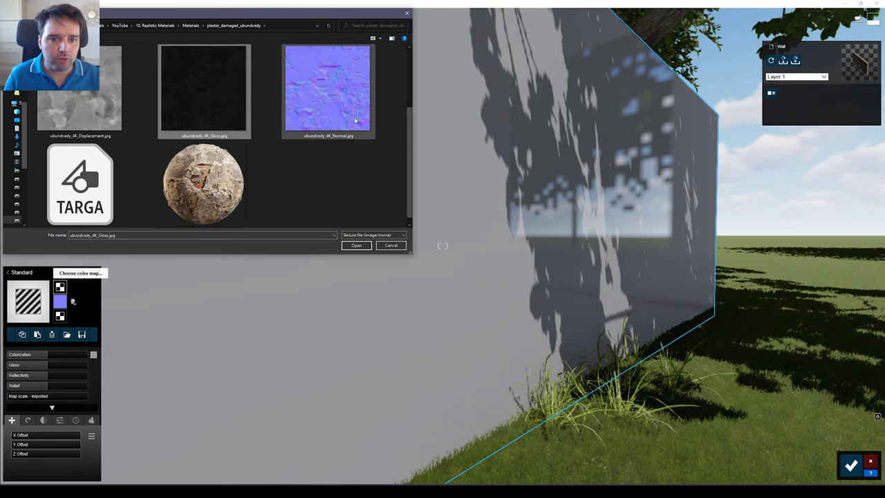
pyautogui.click(336, 105)
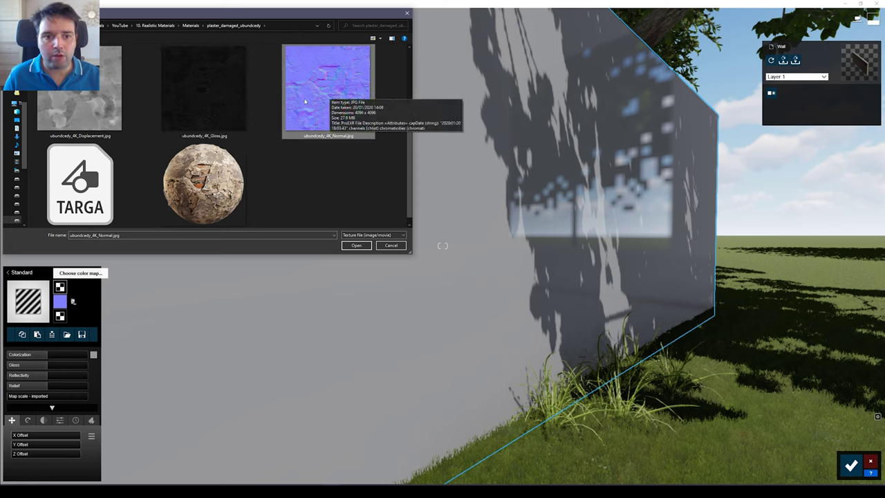
# Step: Load ubundcedy_4K_Albedo.jpg as the color map of the wall material
pyautogui.scroll(2, 305, 102)
pyautogui.click(355, 89)
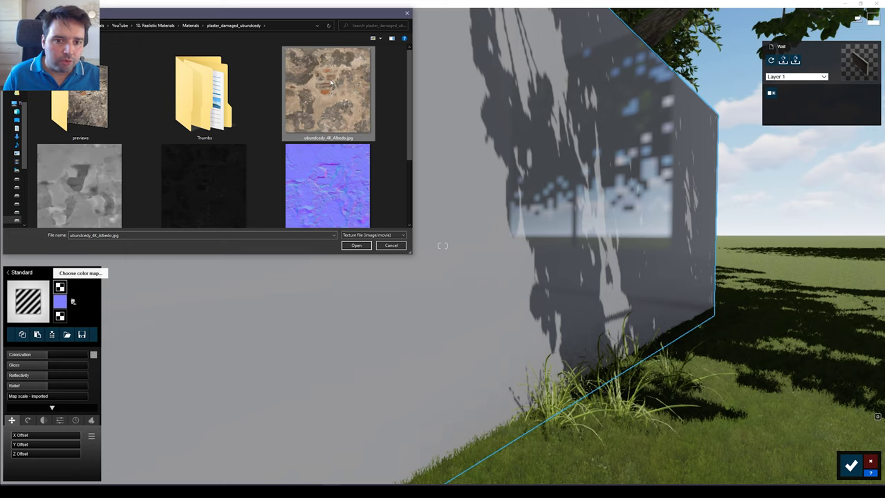
pyautogui.doubleClick(330, 83)
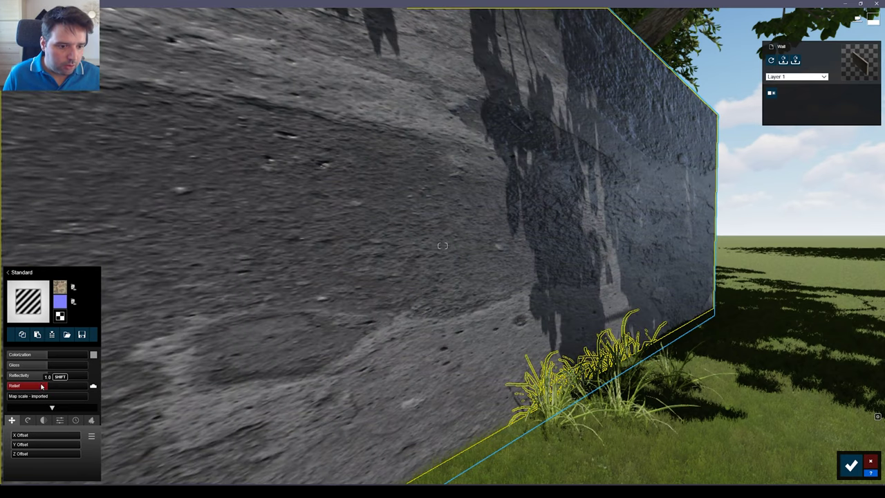
# Step: Remove all colorization from the wall material and set a custom map scale so the damaged plaster pattern repeats across the wall
pyautogui.moveTo(48, 355); pyautogui.dragTo(2, 355)
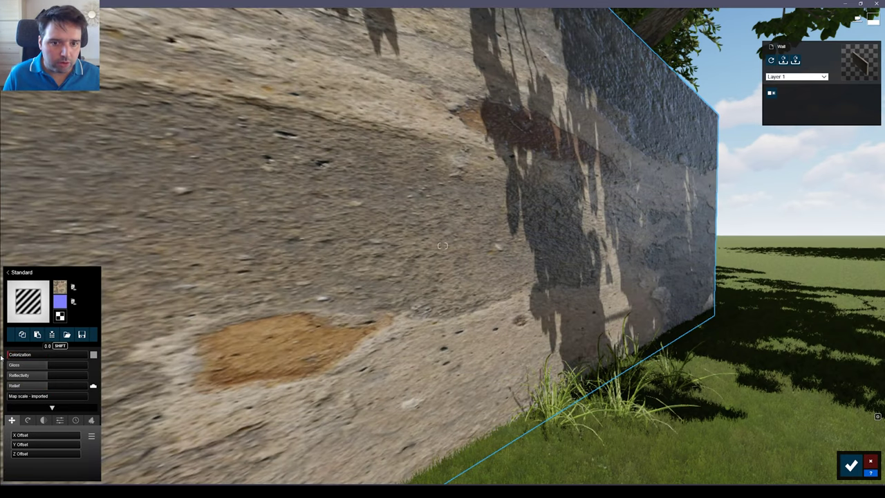
pyautogui.moveTo(11, 396); pyautogui.dragTo(25, 398)
pyautogui.press('s')
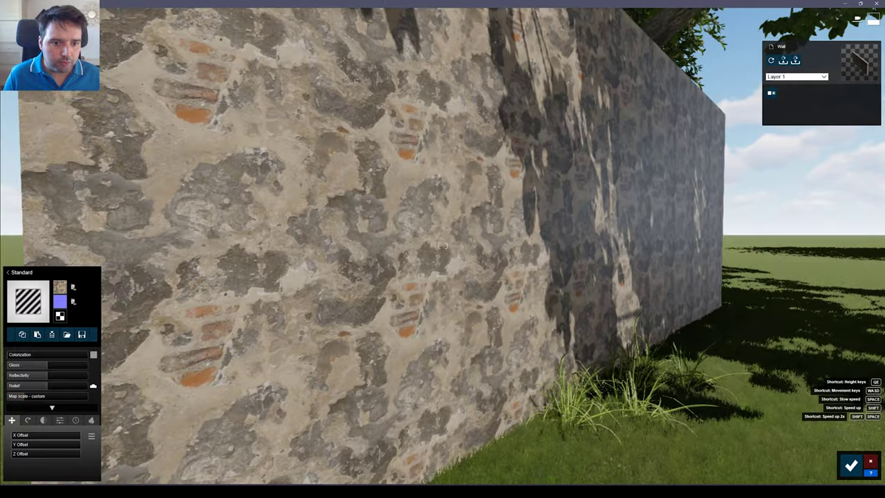
pyautogui.press('w')
pyautogui.press('w')
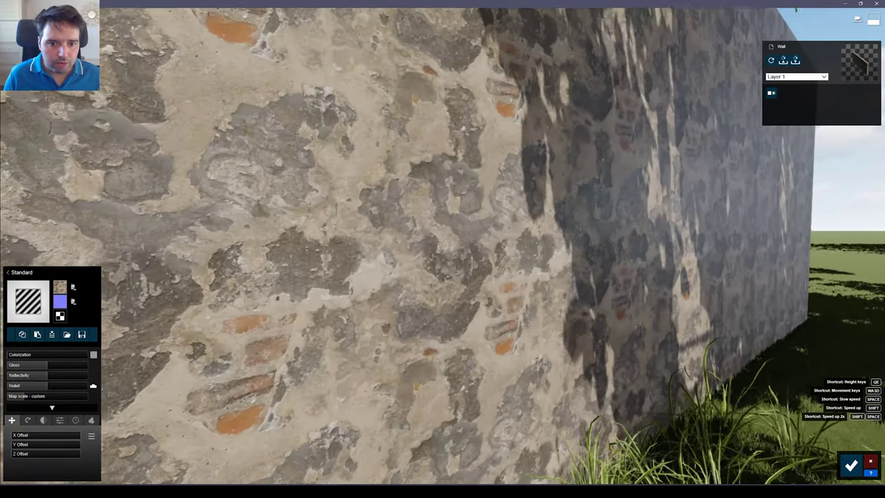
pyautogui.press('a')
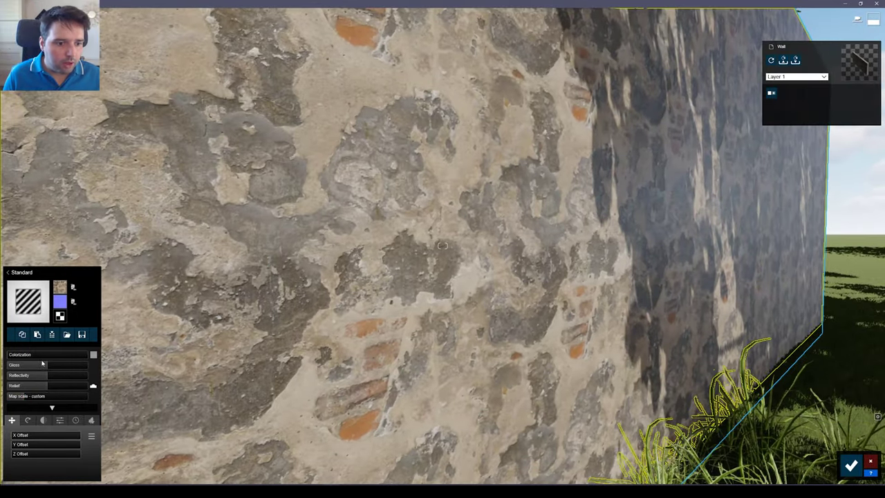
# Step: Load the packed normal TGA from the plaster_damaged_ubundcedy folder as the wall material's normal map
pyautogui.click(61, 307)
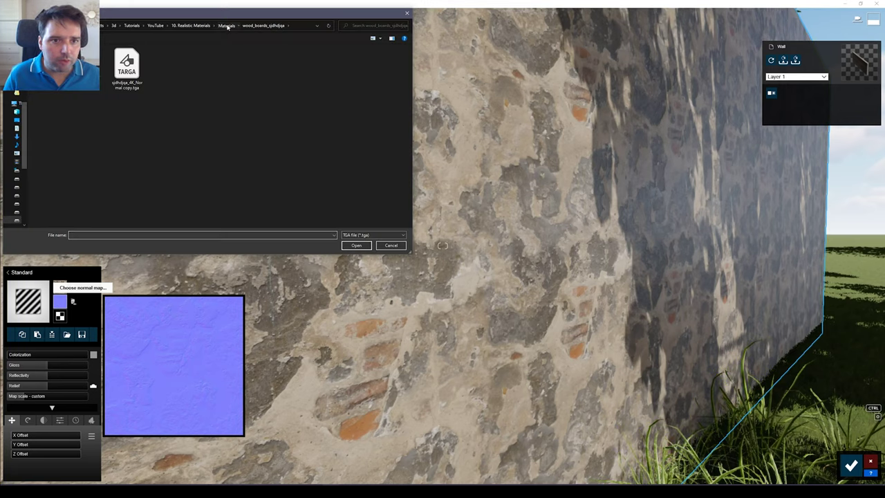
pyautogui.press('Escape')
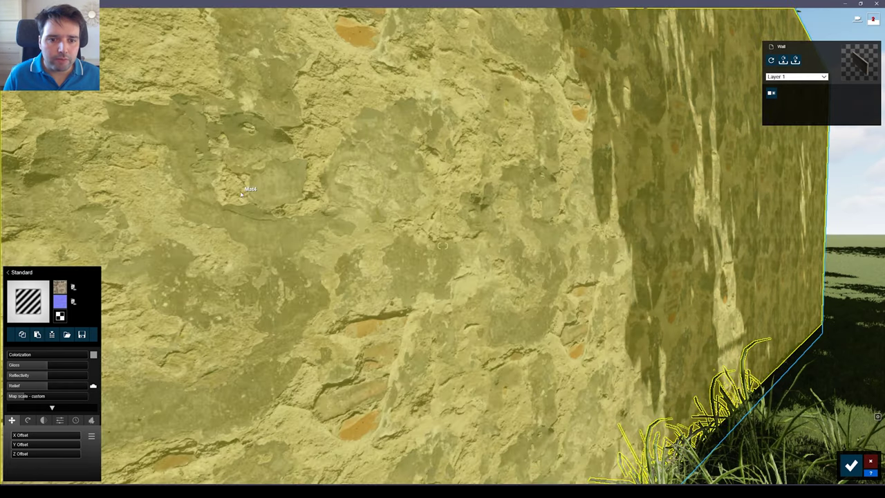
# Step: Examine the plaster's surface detail up close around the exposed orange bricks
pyautogui.moveTo(246, 184); pyautogui.dragTo(256, 191, button='right')
pyautogui.press('e')
pyautogui.press('d')
pyautogui.moveTo(442, 246); pyautogui.dragTo(328, 246, button='right')
pyautogui.press('w')
pyautogui.press('a')
pyautogui.press('w')
pyautogui.press('s')
pyautogui.press('d')
pyautogui.press('w')
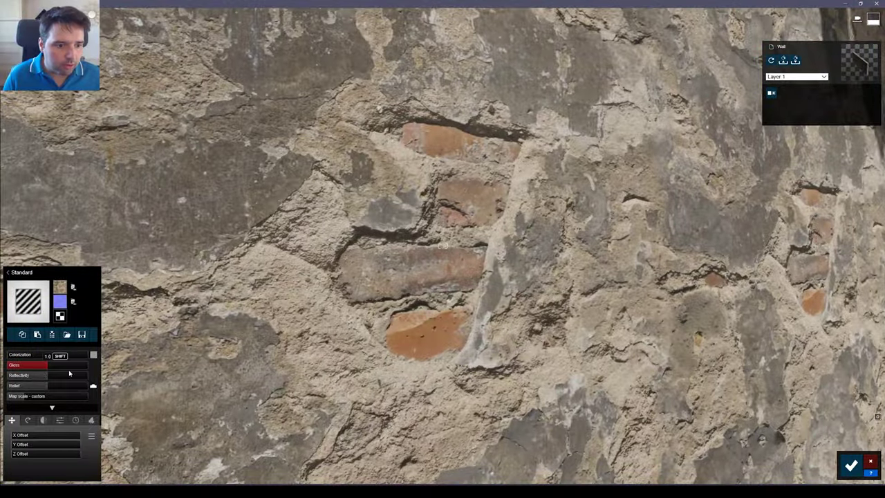
# Step: Compare the plaster wall with relief at 0 and with relief back at about 1.0
pyautogui.moveTo(45, 391); pyautogui.dragTo(2, 393)
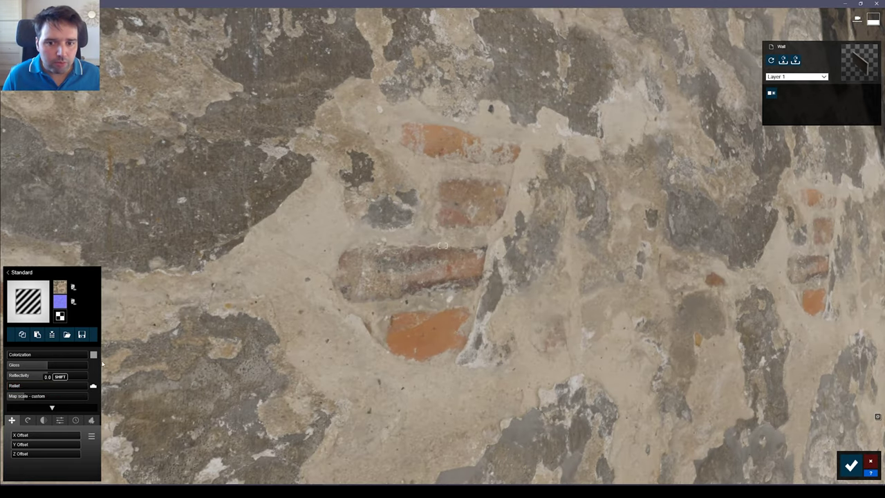
pyautogui.press('s')
pyautogui.press('w')
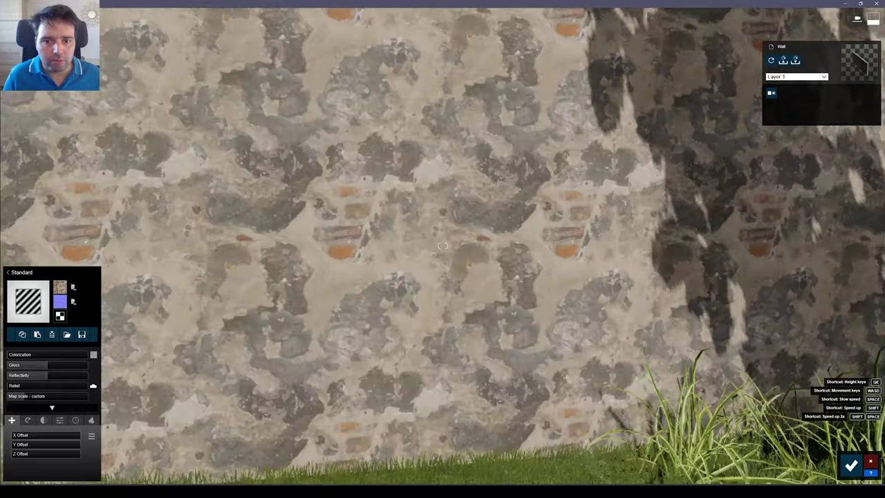
pyautogui.press('a')
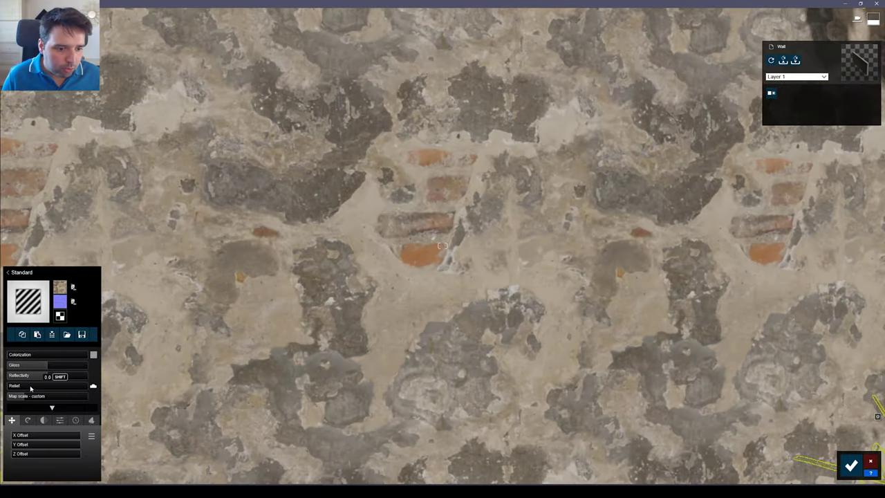
pyautogui.moveTo(41, 389); pyautogui.dragTo(48, 390)
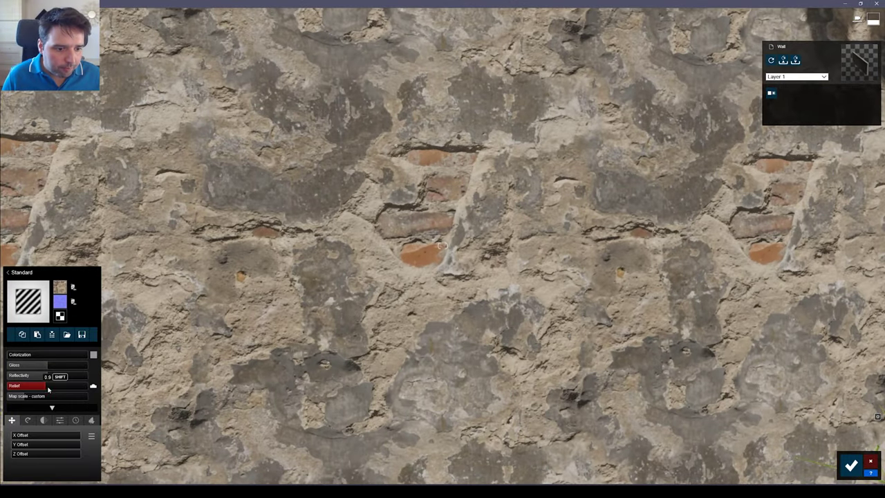
# Step: Load the plaster's displacement map from the plaster_damaged_ubundcedy folder into the wall material
pyautogui.click(60, 302)
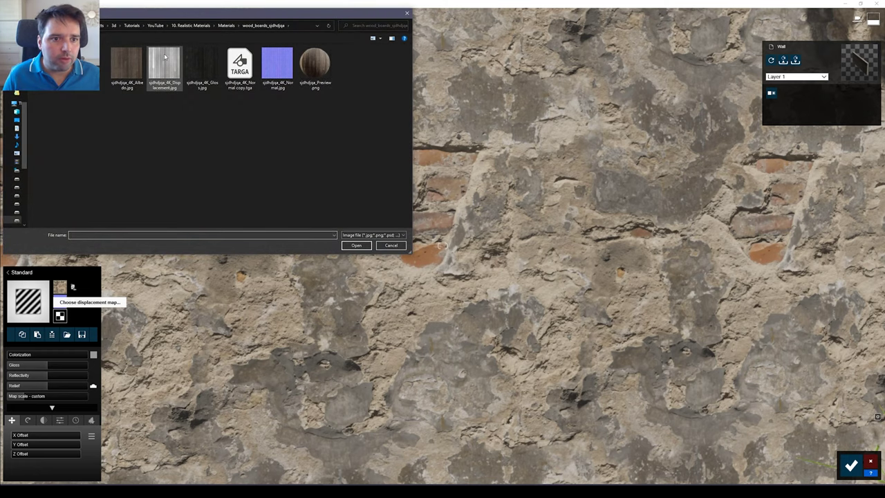
pyautogui.click(226, 26)
pyautogui.doubleClick(125, 67)
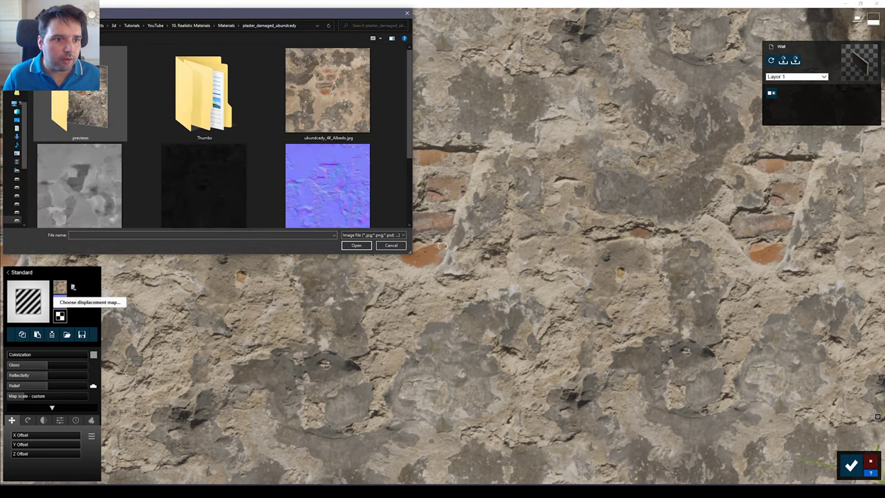
pyautogui.doubleClick(97, 166)
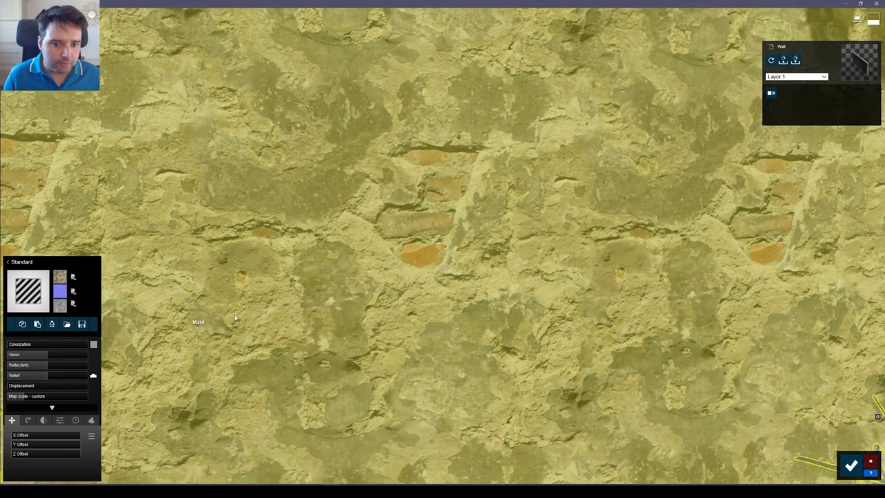
# Step: Try near-maximum displacement on the plaster wall and settle on a roughly mid-range amount
pyautogui.press('a')
pyautogui.moveTo(235, 318); pyautogui.dragTo(353, 318, button='right')
pyautogui.press('w')
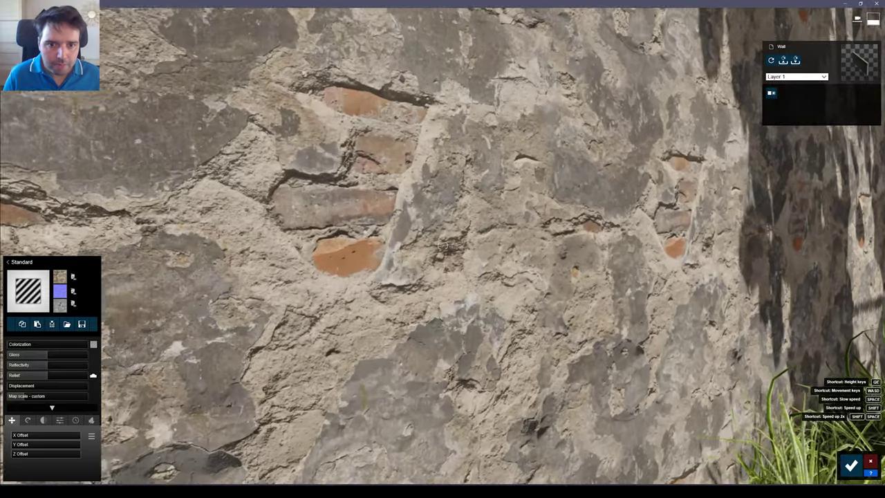
pyautogui.press('s')
pyautogui.moveTo(24, 391); pyautogui.dragTo(121, 392)
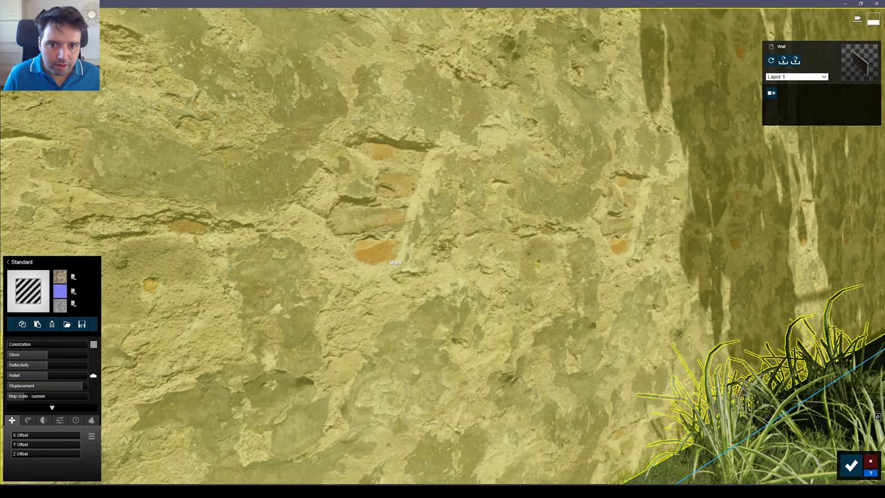
pyautogui.moveTo(389, 257); pyautogui.dragTo(436, 246, button='right')
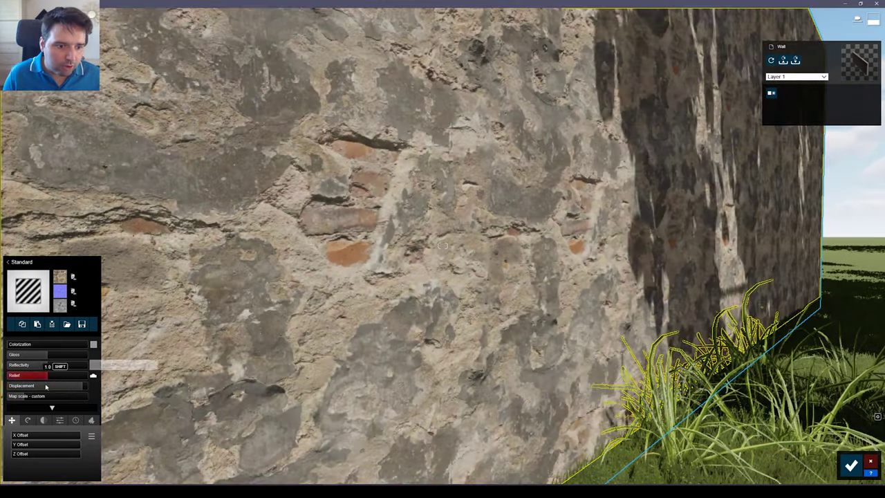
pyautogui.moveTo(40, 385)
pyautogui.mouseDown()
pyautogui.moveTo(60, 386)
pyautogui.moveTo(49, 389)
pyautogui.mouseUp()
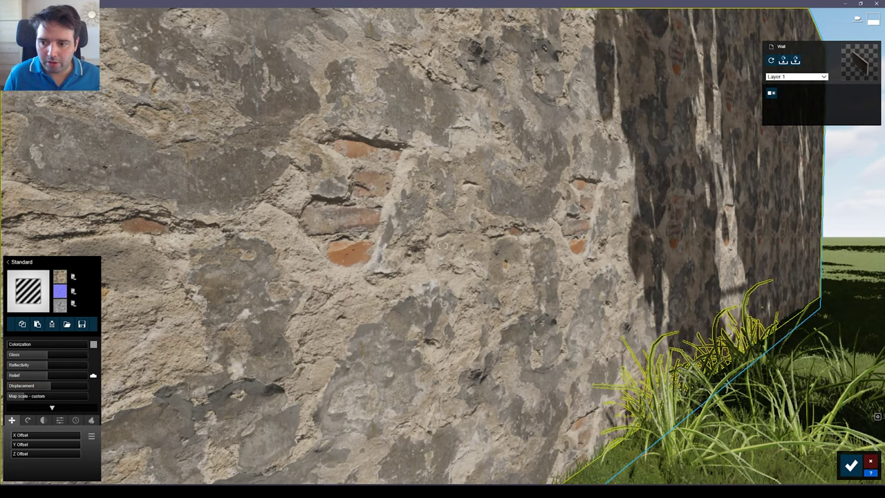
# Step: Save the wall material changes and open a view of the wall in Photo mode
pyautogui.click(852, 465)
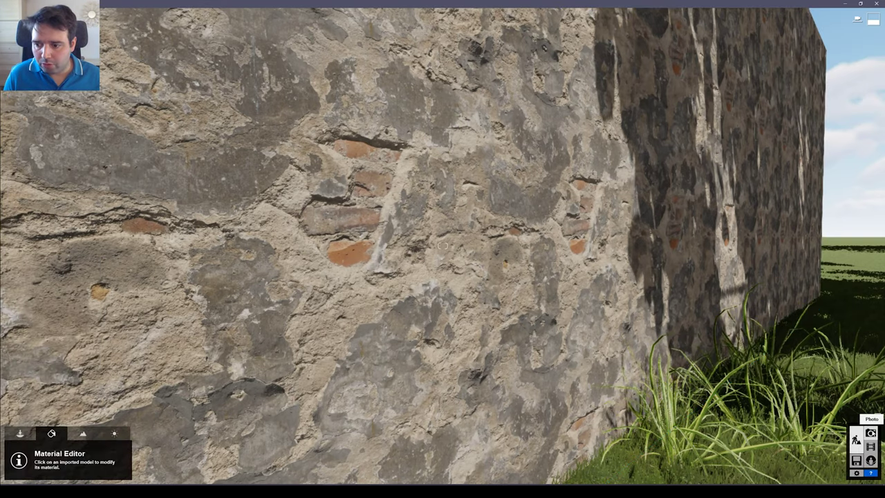
pyautogui.click(870, 433)
pyautogui.click(479, 206)
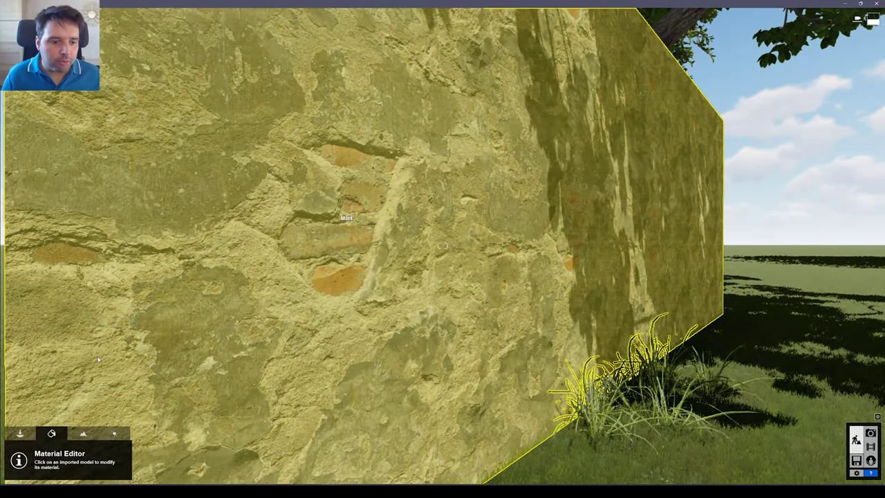
# Step: Lower the sun height below the horizon to turn the scene to night
pyautogui.click(116, 432)
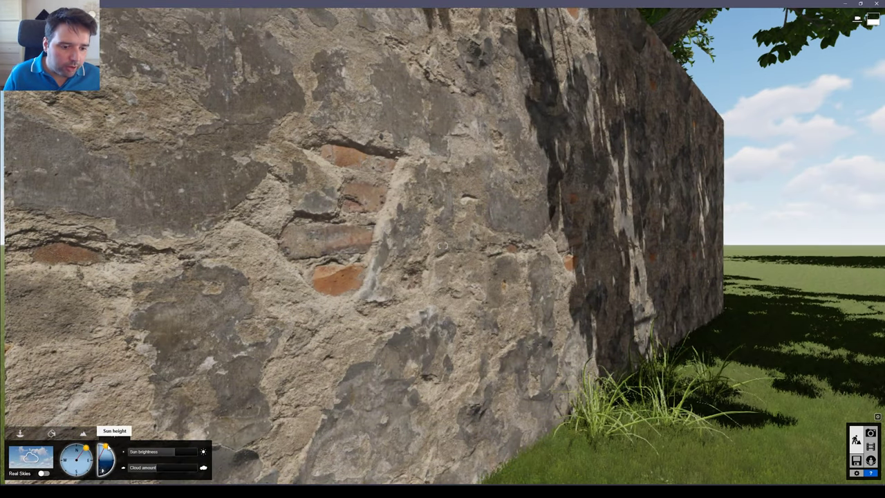
pyautogui.moveTo(106, 448); pyautogui.dragTo(118, 462)
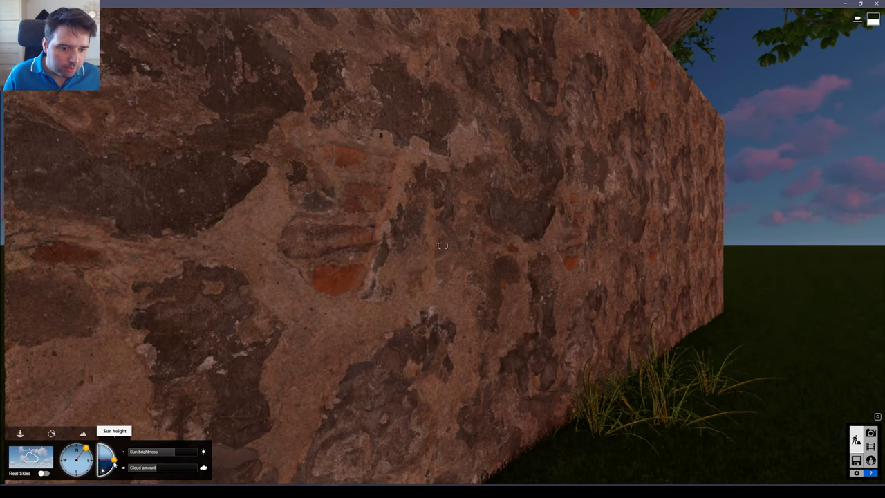
pyautogui.moveTo(114, 464); pyautogui.dragTo(115, 465)
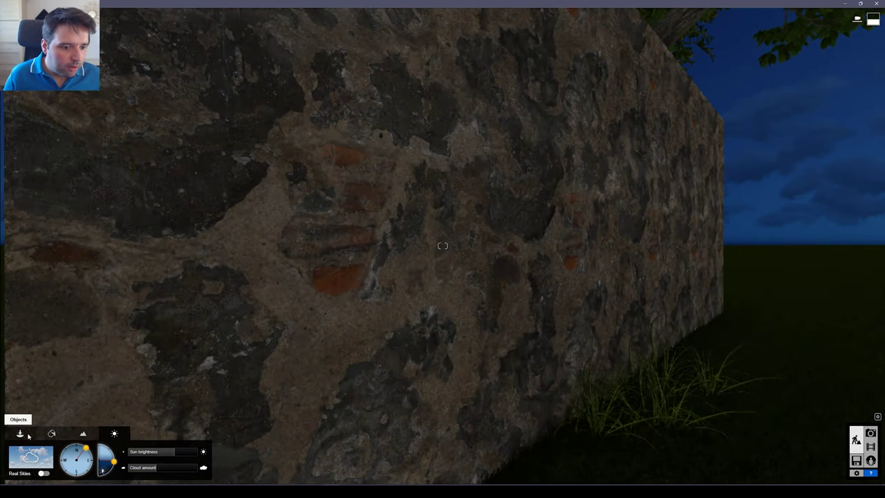
# Step: Place a Lamp30 spotlight in front of the plaster wall, above the grass tufts
pyautogui.click(20, 432)
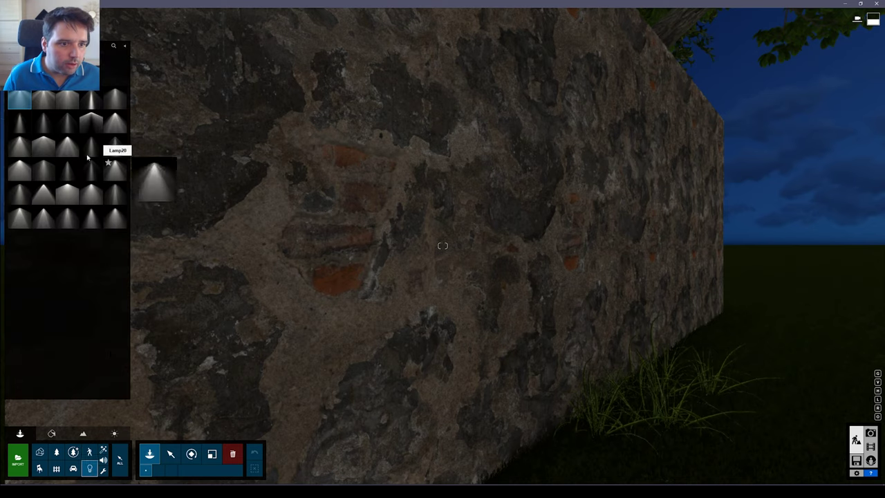
pyautogui.click(115, 217)
pyautogui.click(599, 439)
pyautogui.press('s')
pyautogui.moveTo(599, 439); pyautogui.dragTo(588, 415, button='right')
pyautogui.press('s')
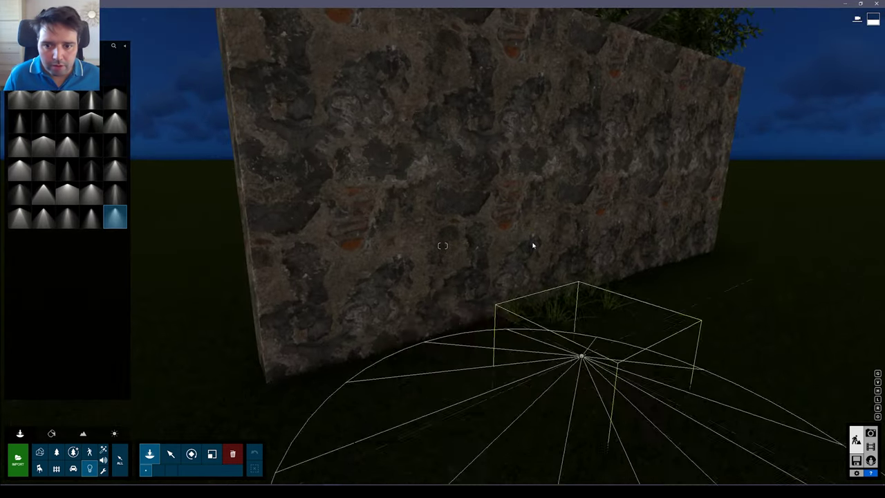
pyautogui.click(537, 151)
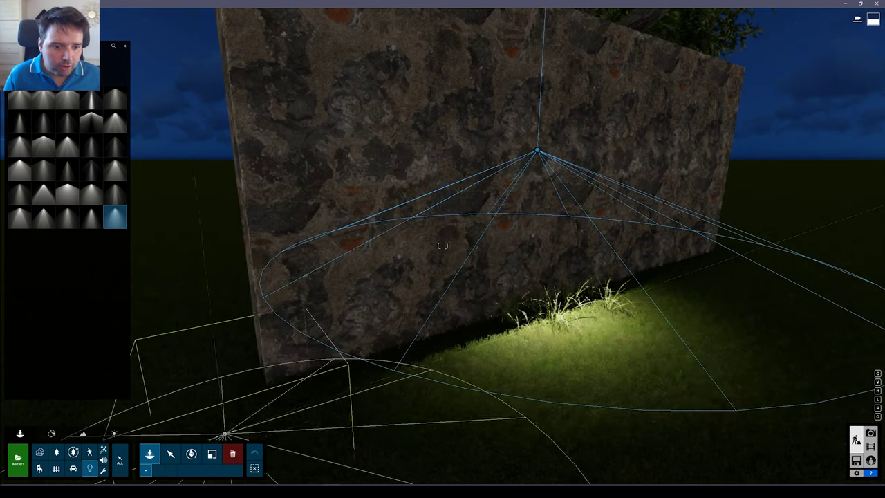
# Step: Select the spotlight and move it farther out from the wall
pyautogui.click(171, 454)
pyautogui.moveTo(387, 336); pyautogui.dragTo(404, 284, button='right')
pyautogui.press('s')
pyautogui.moveTo(462, 320); pyautogui.dragTo(484, 394, button='right')
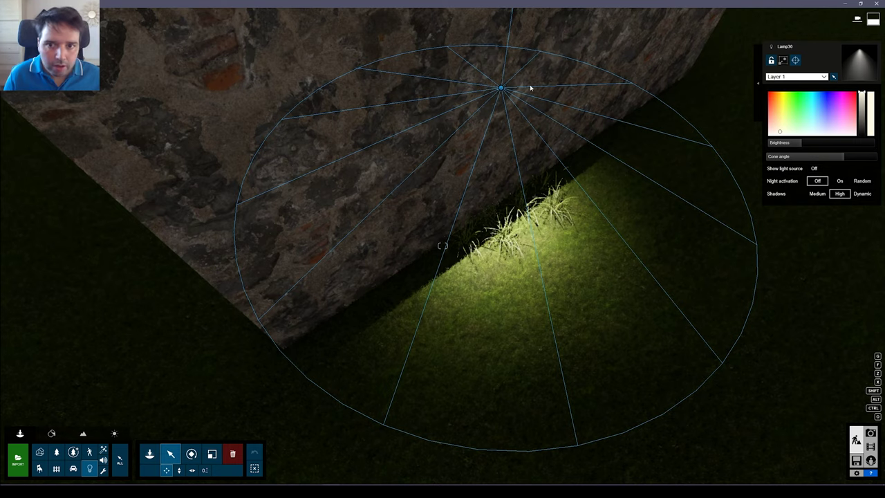
pyautogui.moveTo(502, 88); pyautogui.dragTo(589, 134)
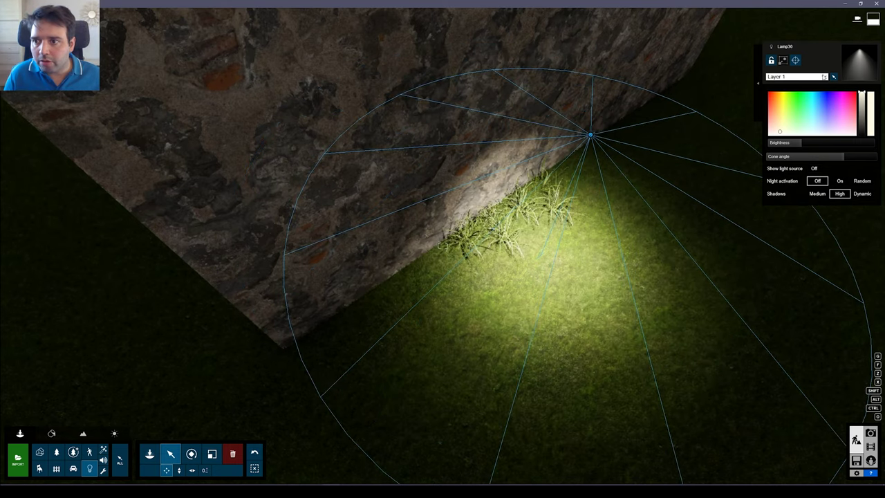
# Step: Aim the spotlight at the plaster wall's surface near the exposed bricks and confirm its orientation
pyautogui.click(798, 61)
pyautogui.moveTo(325, 135); pyautogui.dragTo(352, 205)
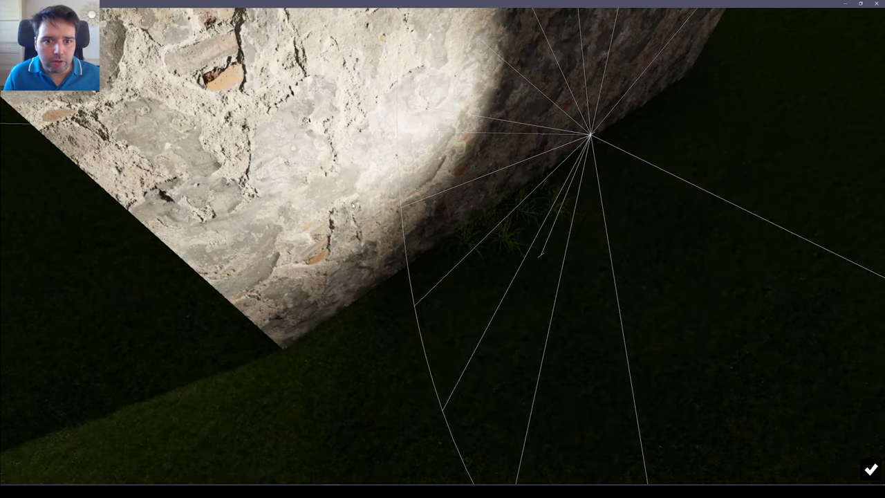
pyautogui.moveTo(443, 249); pyautogui.dragTo(442, 119, button='right')
pyautogui.press('s')
pyautogui.press('w')
pyautogui.press('w')
pyautogui.press('a')
pyautogui.click(871, 470)
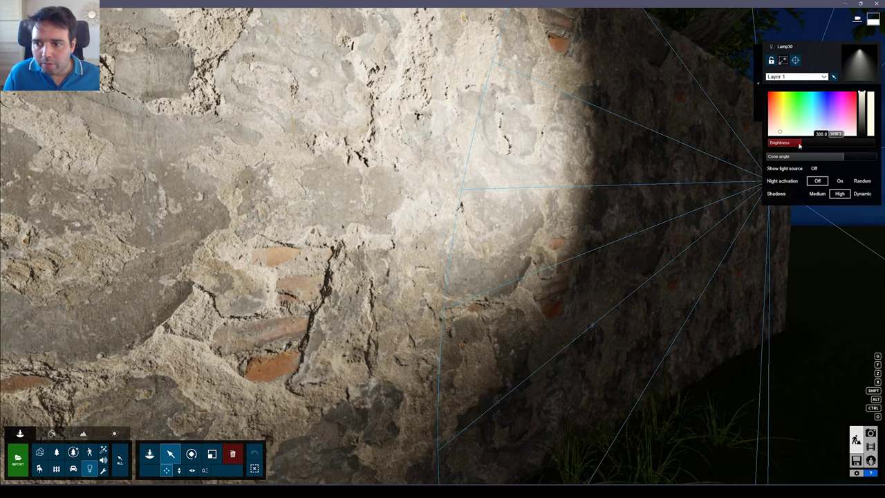
# Step: Reduce the spotlight's brightness and narrow its cone angle to almost the minimum
pyautogui.moveTo(799, 145); pyautogui.dragTo(770, 179)
pyautogui.moveTo(745, 276); pyautogui.dragTo(747, 304, button='right')
pyautogui.press('w')
pyautogui.press('s')
pyautogui.moveTo(387, 228); pyautogui.dragTo(462, 144, button='right')
pyautogui.press('s')
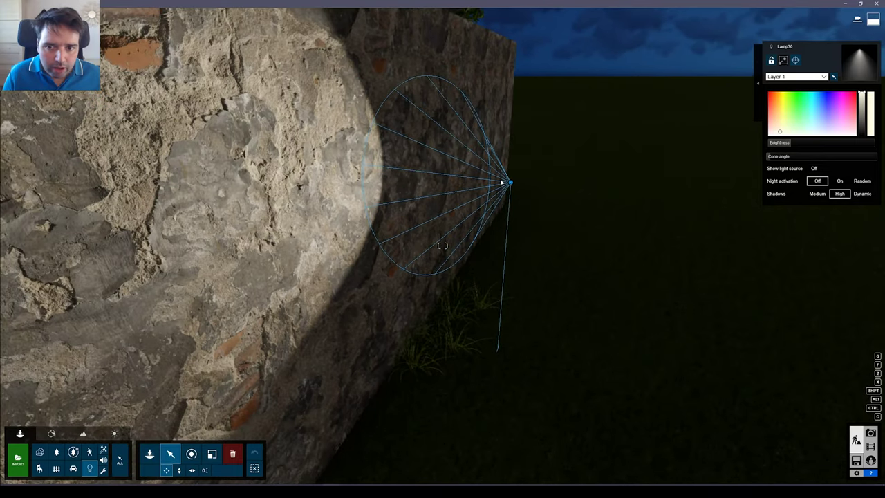
# Step: Move the spotlight close against the wall so its beam grazes the plaster surface
pyautogui.moveTo(513, 186); pyautogui.dragTo(377, 200)
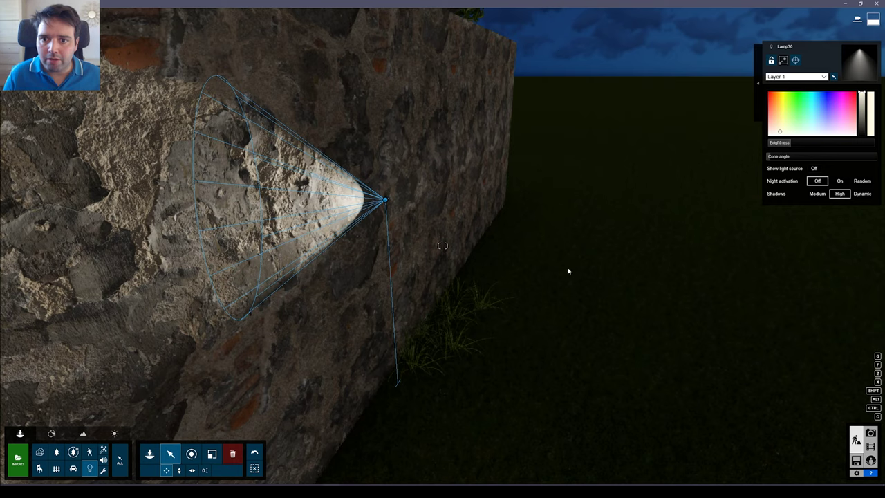
pyautogui.press('w')
pyautogui.moveTo(484, 208); pyautogui.dragTo(446, 195, button='right')
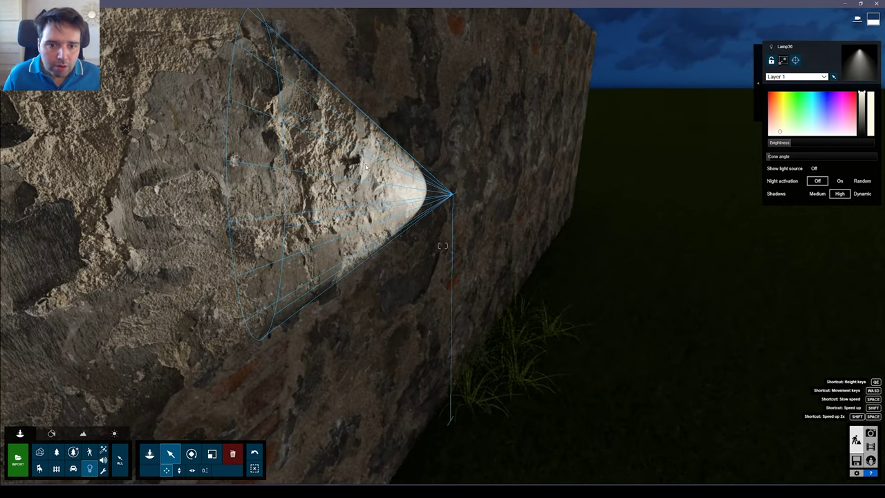
pyautogui.moveTo(458, 203); pyautogui.dragTo(366, 230)
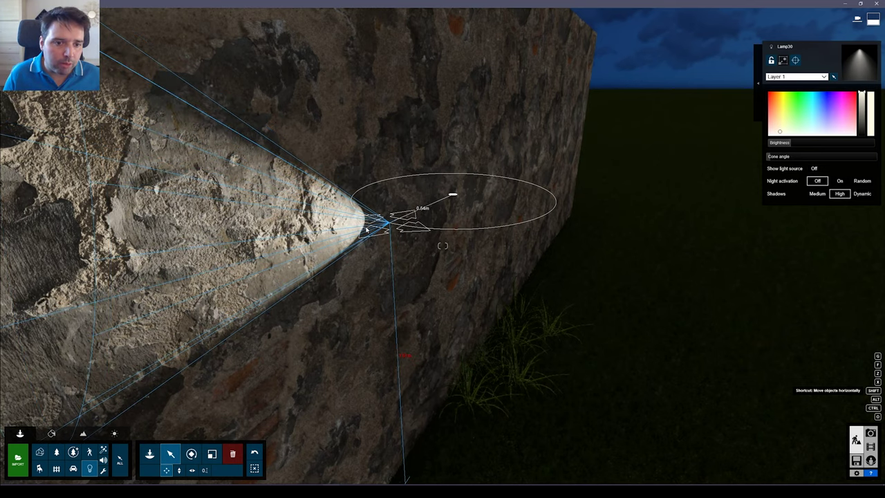
# Step: Reopen the wall's material, try displacement at 0, and set it slightly above mid-range while viewing the spotlit plaster up close
pyautogui.click(52, 433)
pyautogui.click(171, 313)
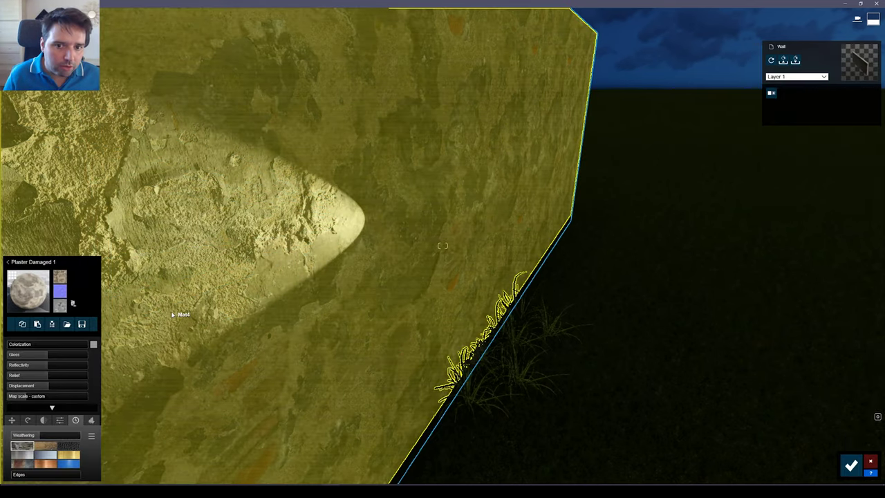
pyautogui.press('a')
pyautogui.moveTo(173, 314); pyautogui.dragTo(153, 209, button='right')
pyautogui.press('d')
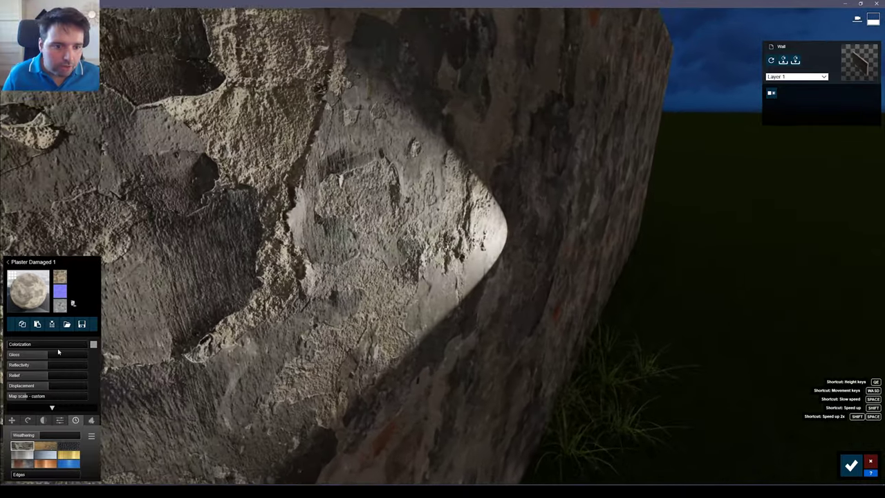
pyautogui.moveTo(49, 388); pyautogui.dragTo(19, 379)
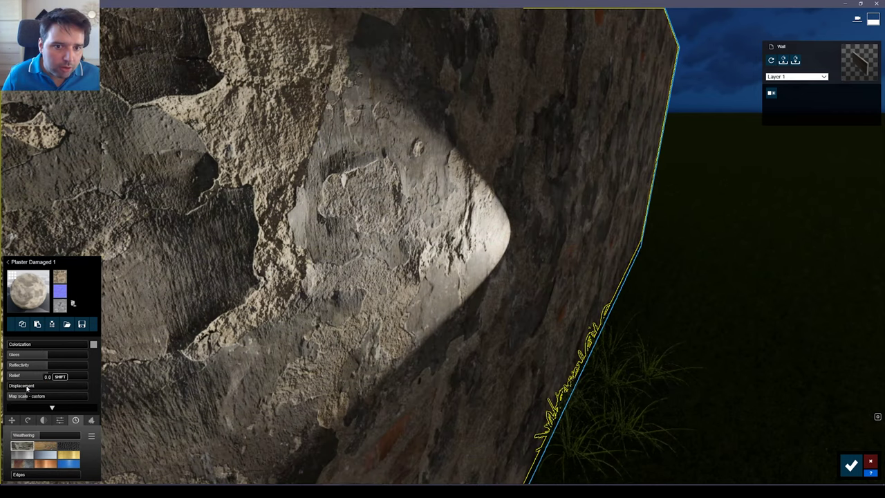
pyautogui.moveTo(28, 388); pyautogui.dragTo(55, 391)
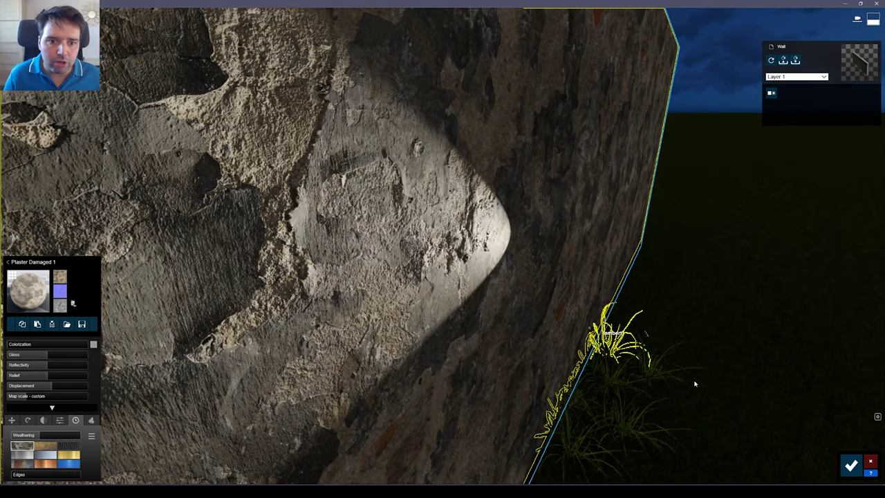
pyautogui.moveTo(695, 384); pyautogui.dragTo(443, 245, button='right')
pyautogui.moveTo(741, 344); pyautogui.dragTo(442, 245, button='right')
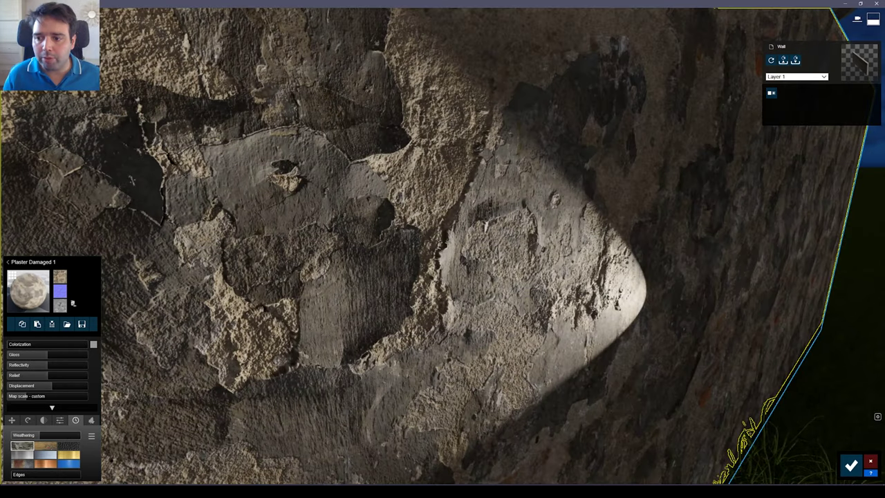